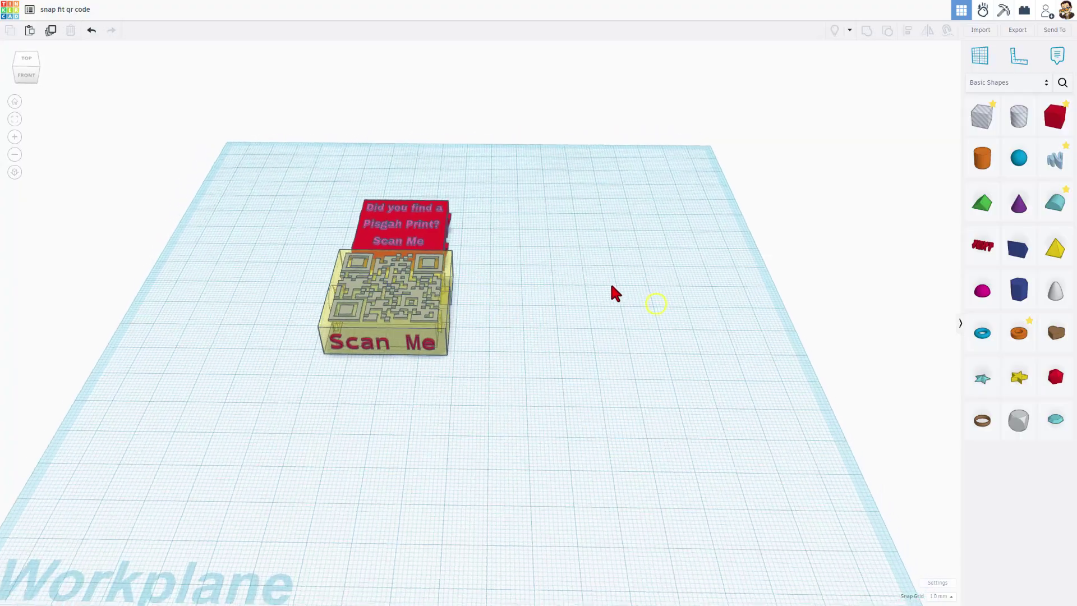
- Duplicate all six parts of the QR clip and shift the copy right of the original
right_drag(611, 285, 632, 353)
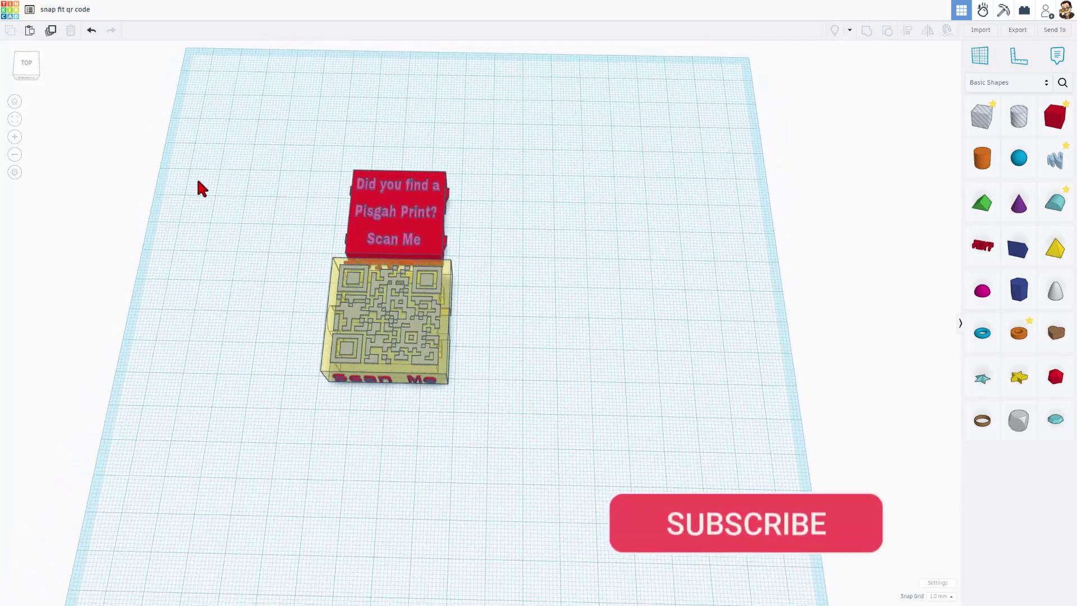
click(198, 179)
drag(233, 163, 453, 427)
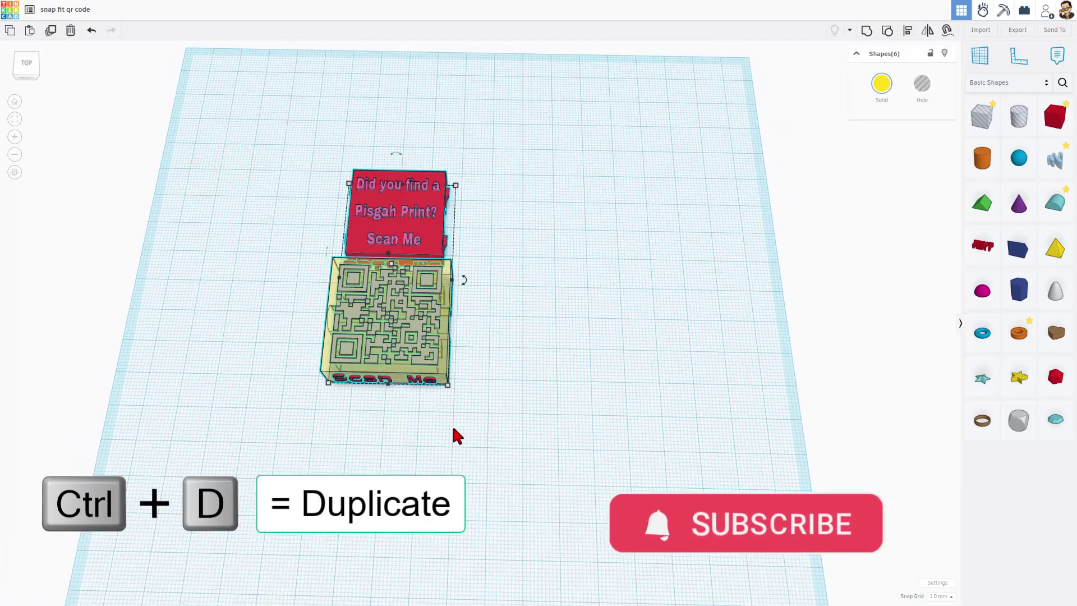
key(ctrl+d)
key(shift+Right)
key(shift+Right)
key(shift+Right)
key(shift+Right)
key(shift+Right)
key(shift+Right)
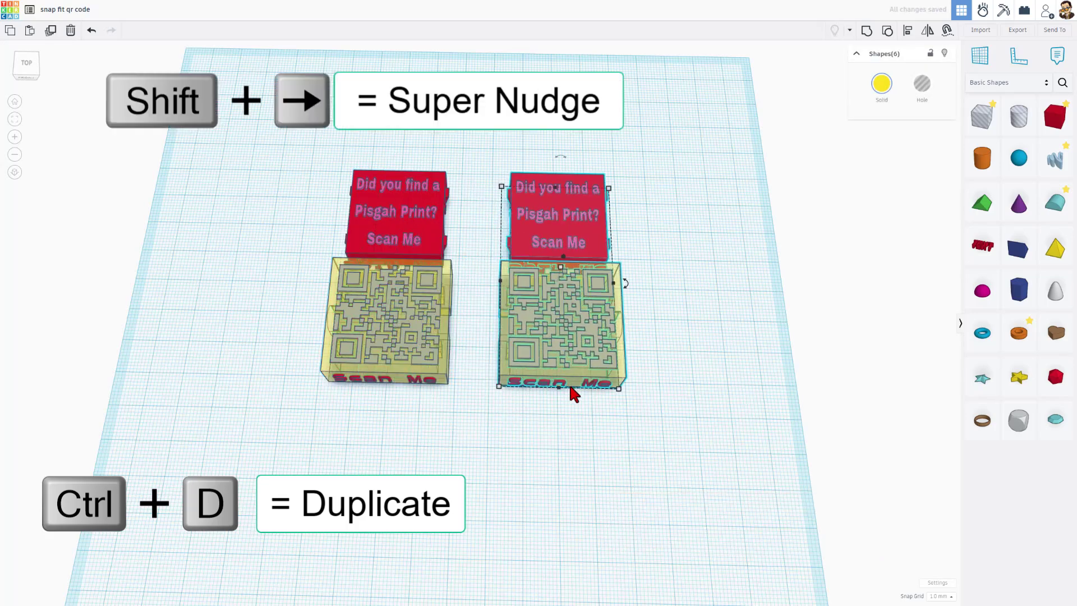
click(569, 384)
click(691, 420)
right_drag(690, 421, 610, 250)
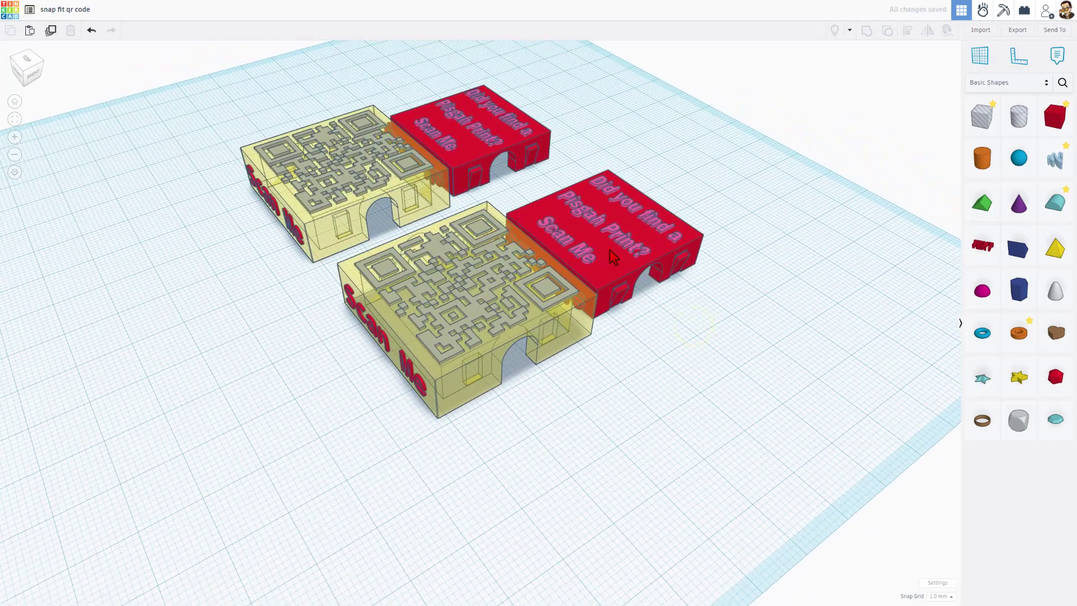
click(610, 249)
click(624, 247)
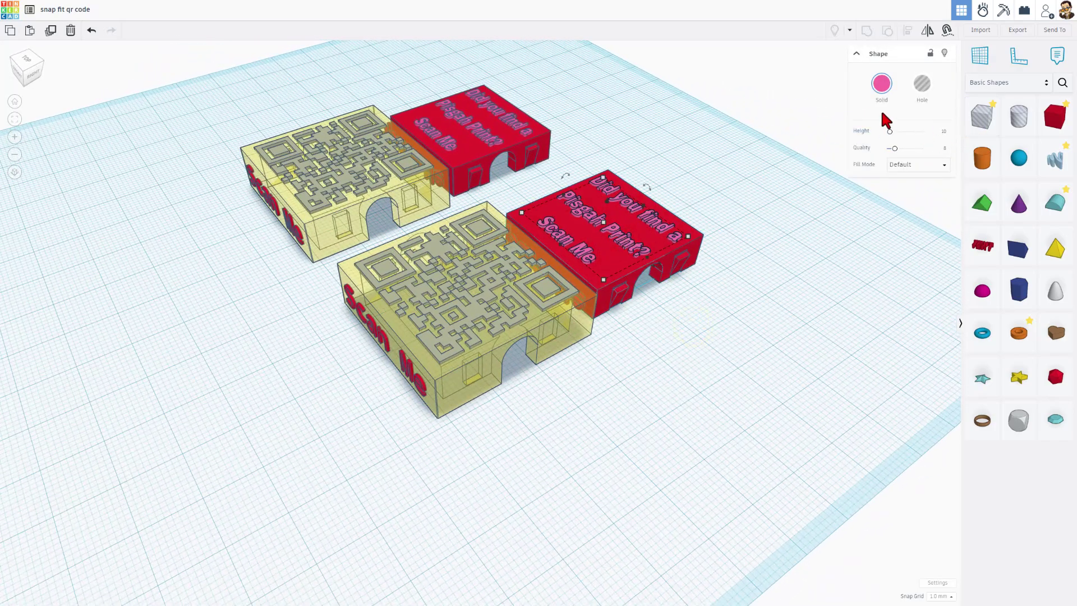
right_drag(736, 161, 558, 179)
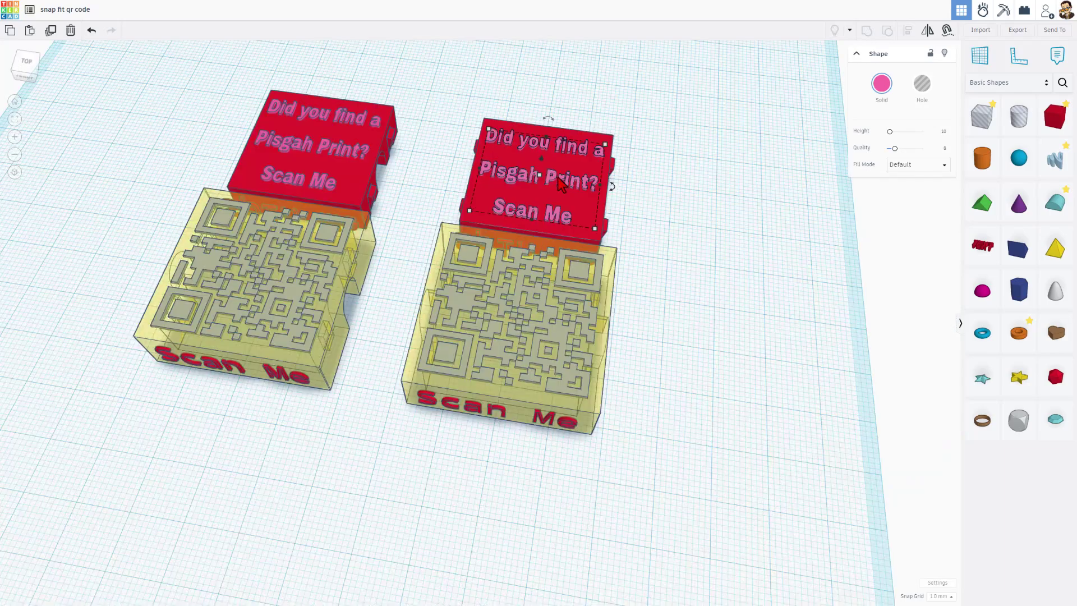
right_drag(655, 236, 749, 230)
click(555, 272)
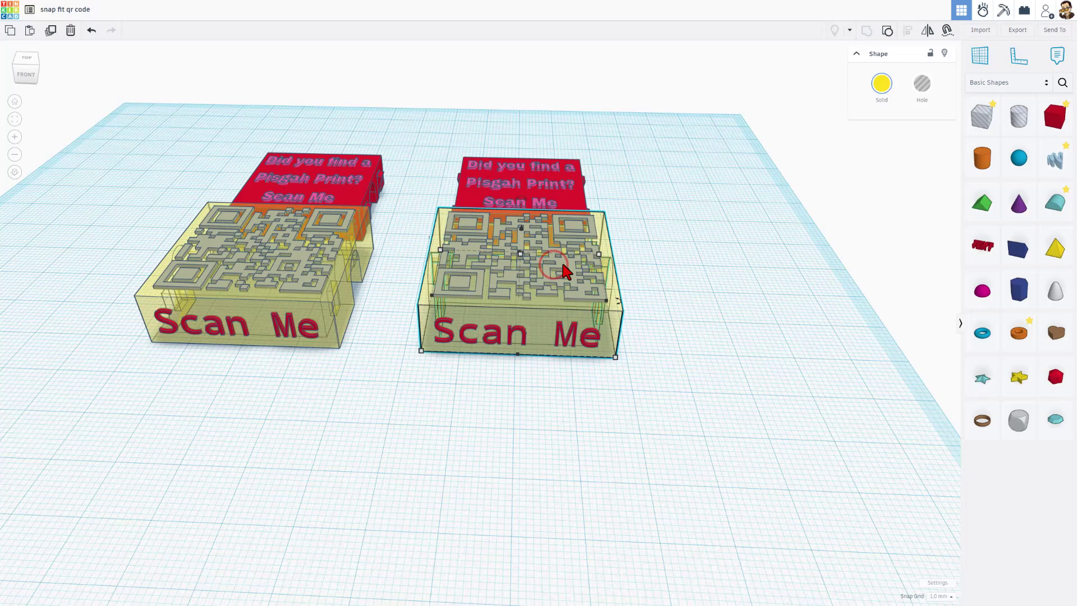
click(561, 264)
right_drag(667, 242, 236, 248)
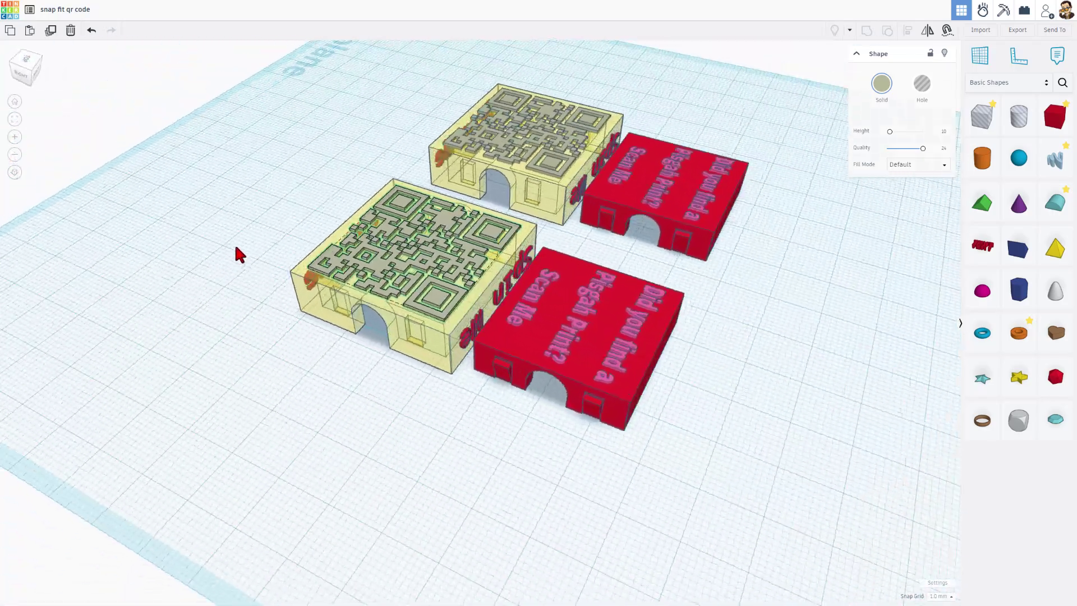
mouse_move(268, 280)
right_down()
mouse_move(229, 272)
mouse_move(601, 272)
mouse_move(600, 284)
mouse_move(337, 319)
mouse_move(276, 295)
right_up()
right_drag(443, 323, 645, 339)
right_drag(524, 361, 520, 317)
click(521, 318)
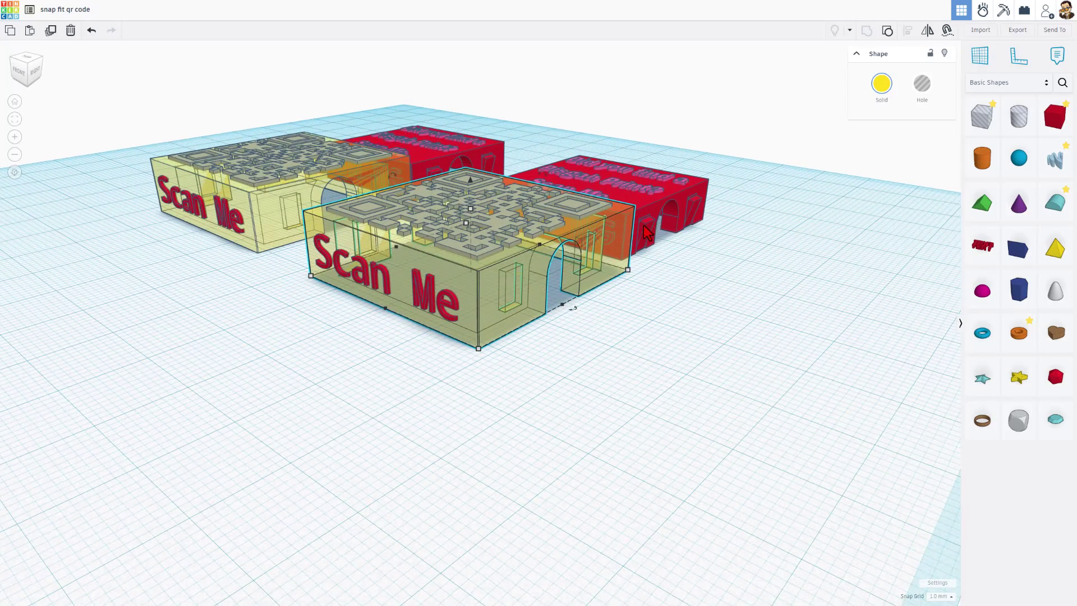
scroll(644, 227, up, 6)
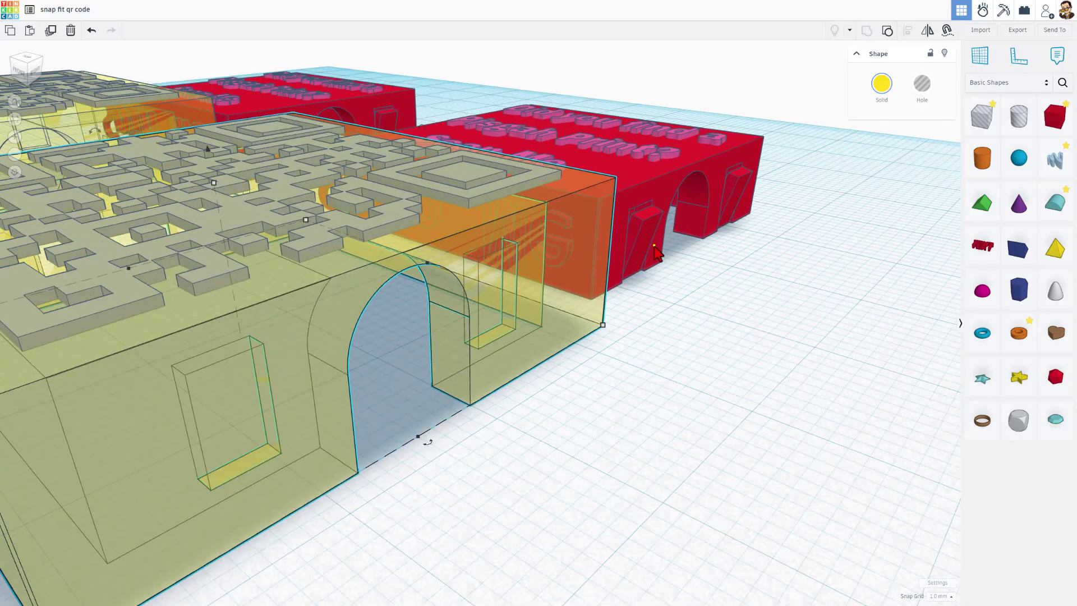
scroll(597, 251, down, 5)
right_drag(537, 258, 785, 302)
scroll(781, 305, down, 5)
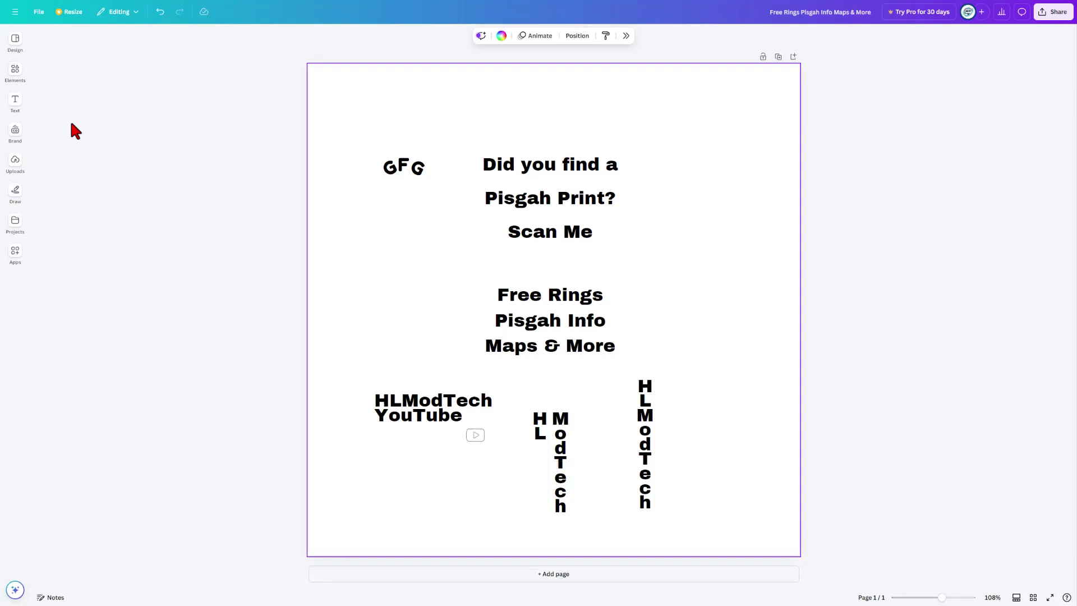
- Reduce the line spacing of the 'Did you find a Pisgah Print? Scan Me' text from 1.86 to 1.4
click(15, 102)
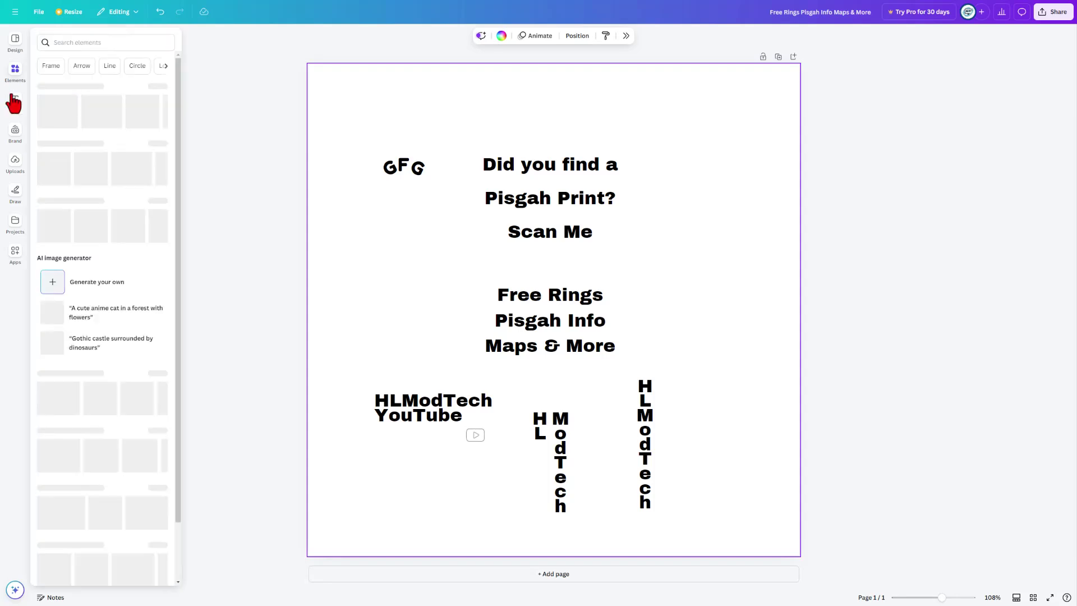
click(449, 168)
click(510, 171)
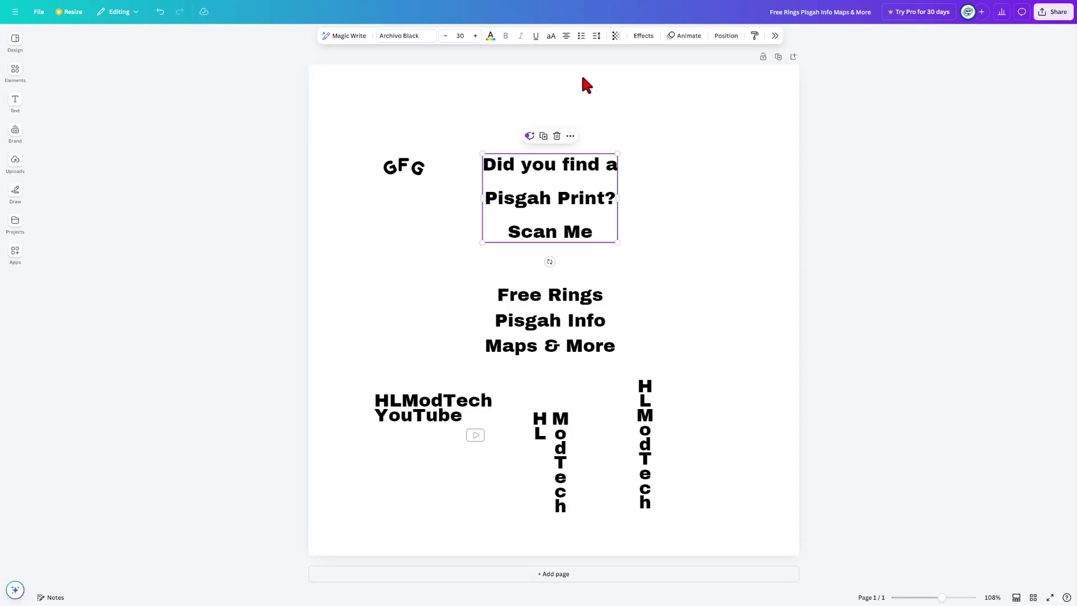
click(596, 37)
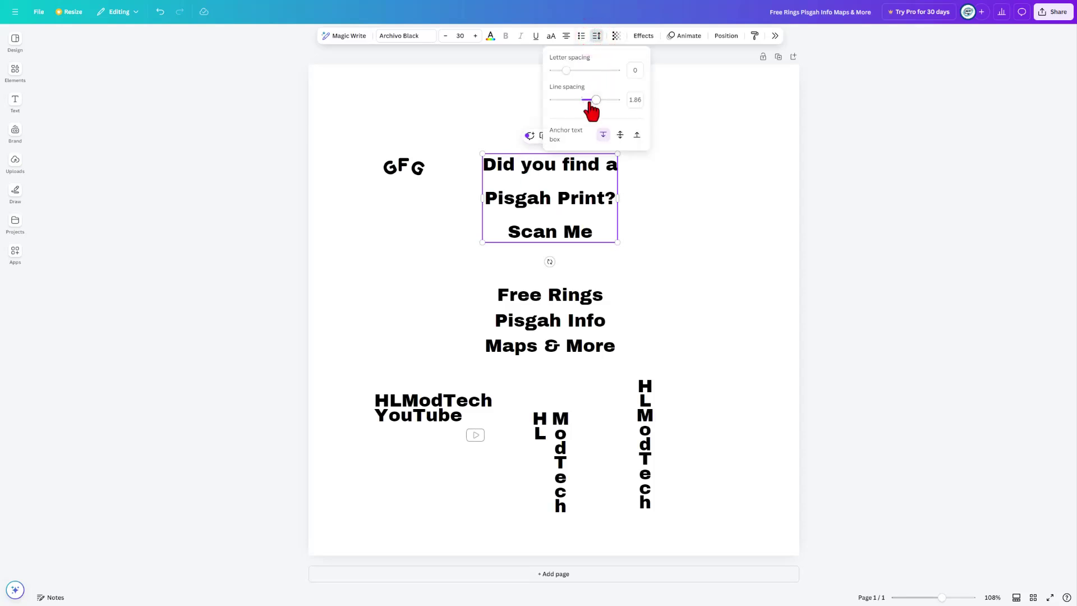
drag(596, 100, 581, 101)
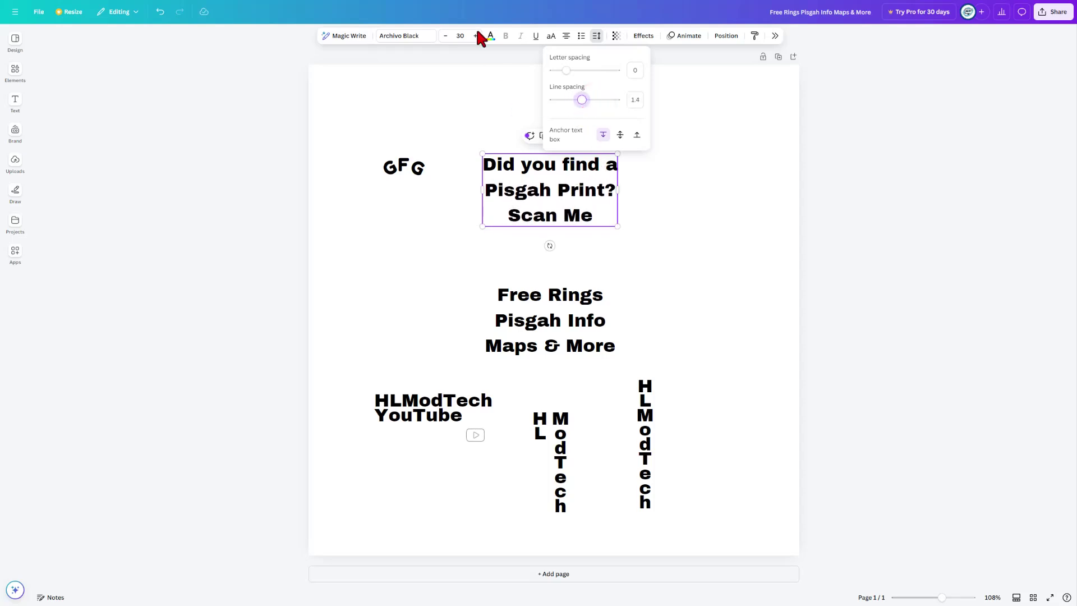
click(424, 36)
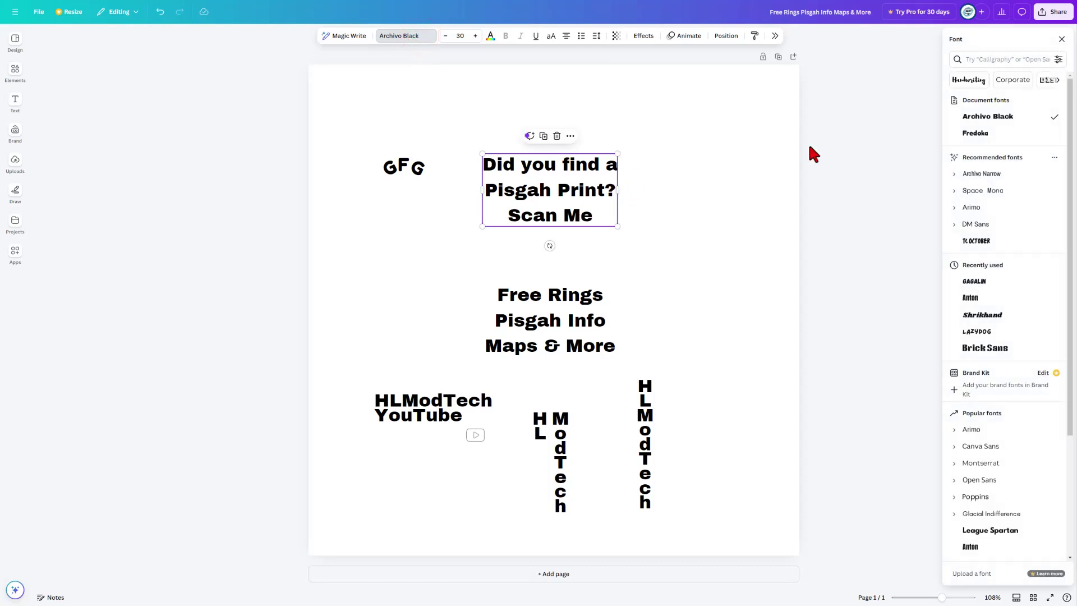
scroll(980, 297, down, 3)
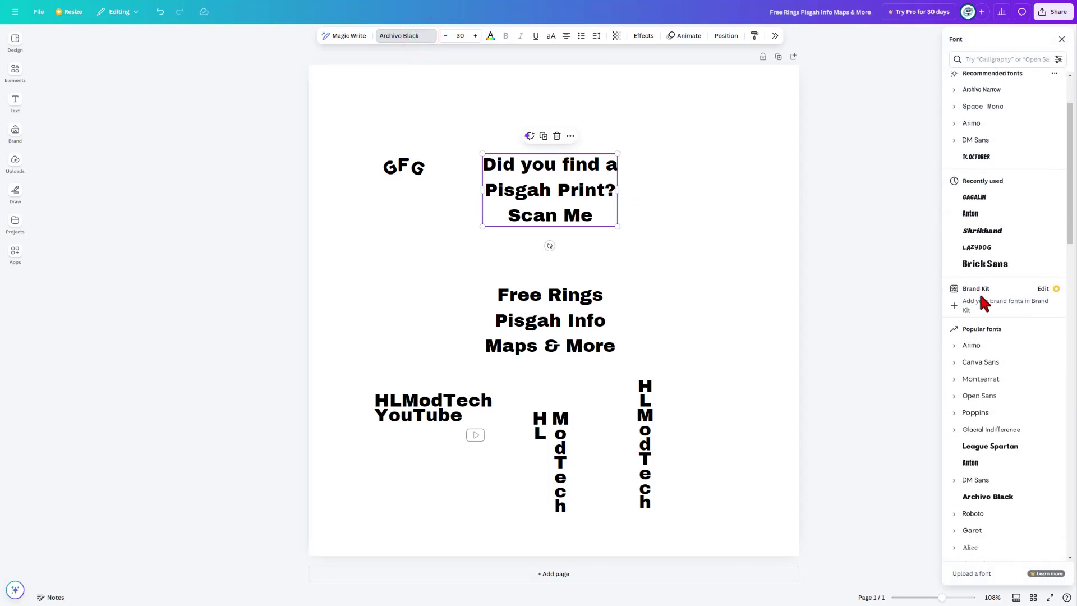
click(669, 212)
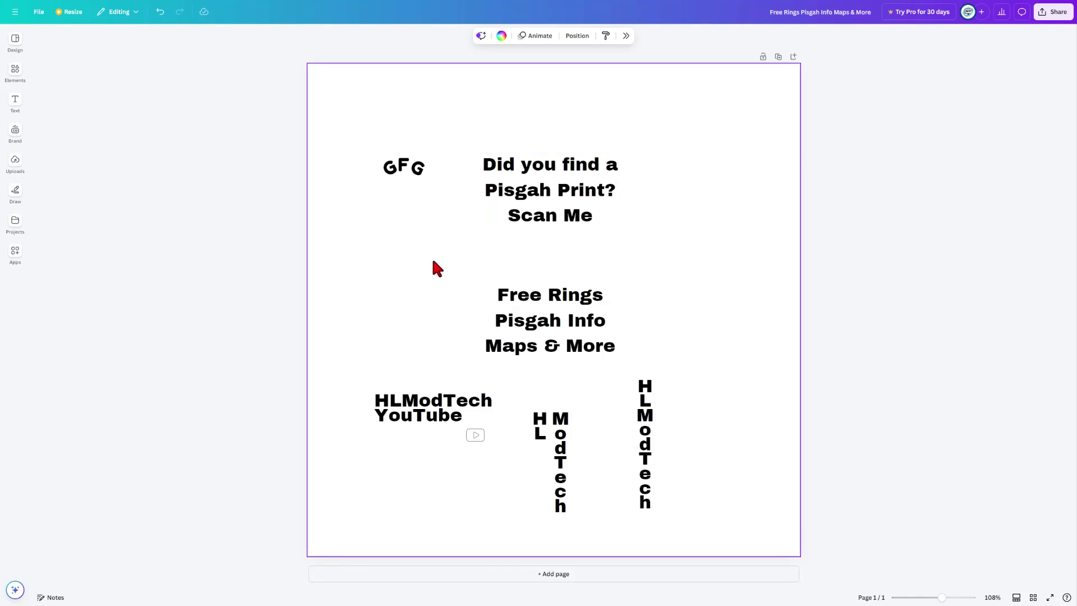
- Capture the plaque text in Snagit, export it as a PNG, and accept the Snagit update
key(Print)
drag(474, 149, 624, 227)
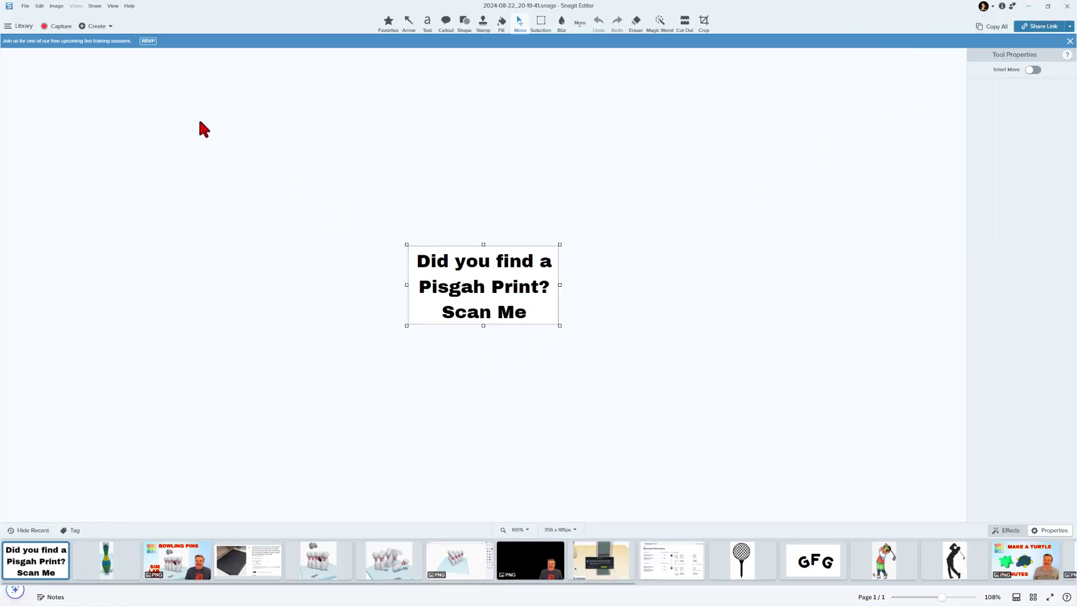
click(25, 5)
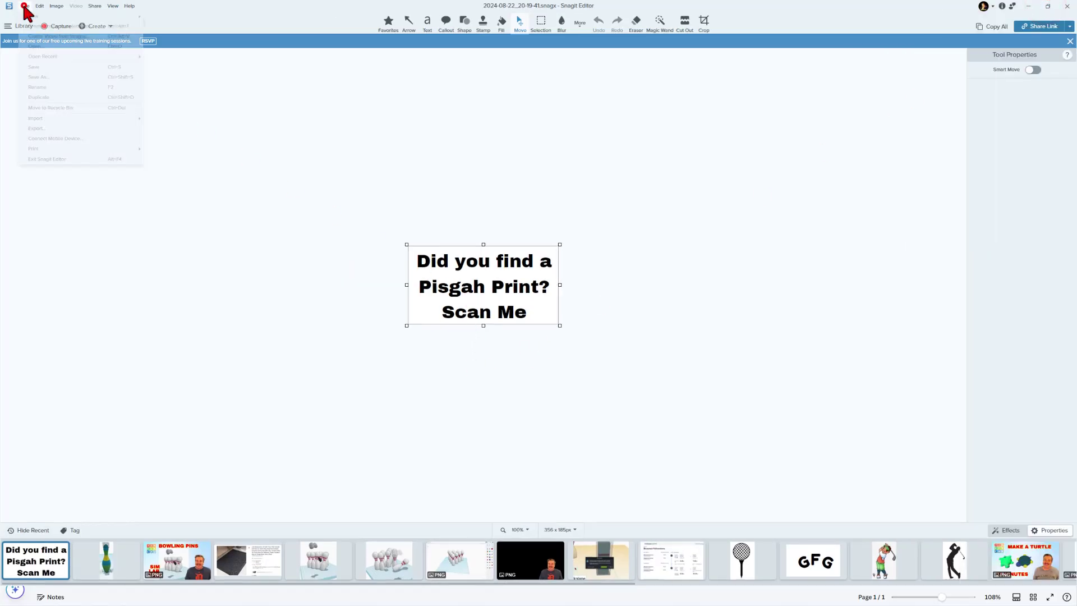
click(37, 128)
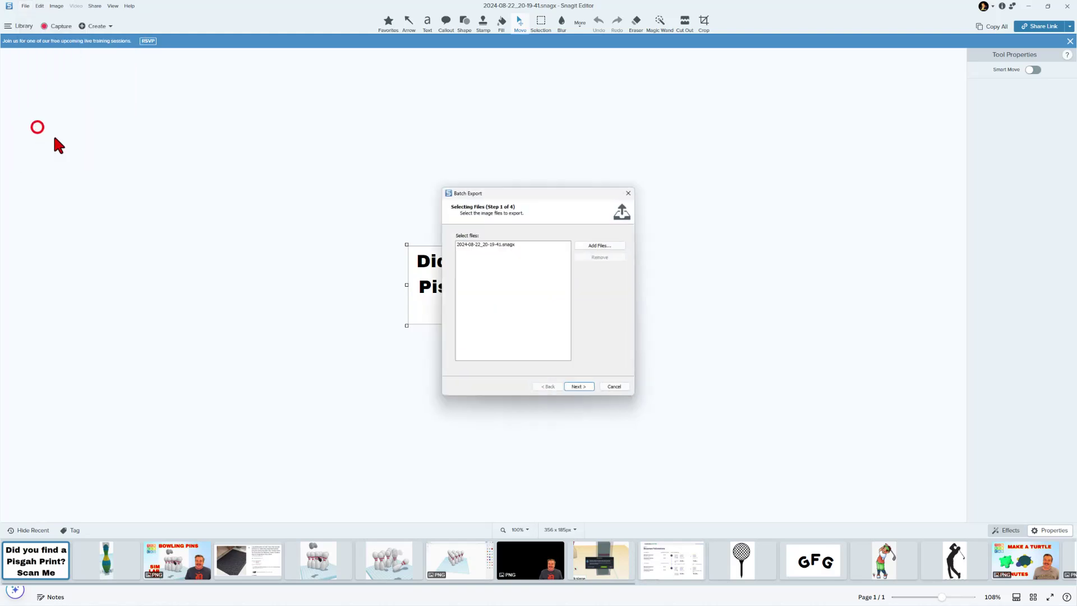
click(586, 386)
click(586, 386)
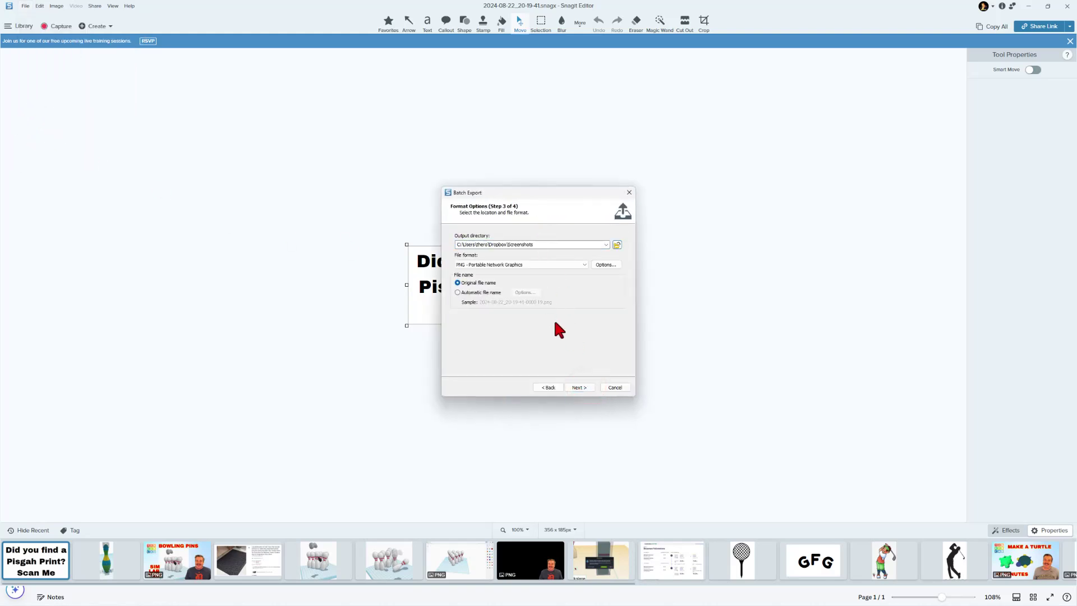
click(576, 387)
click(576, 385)
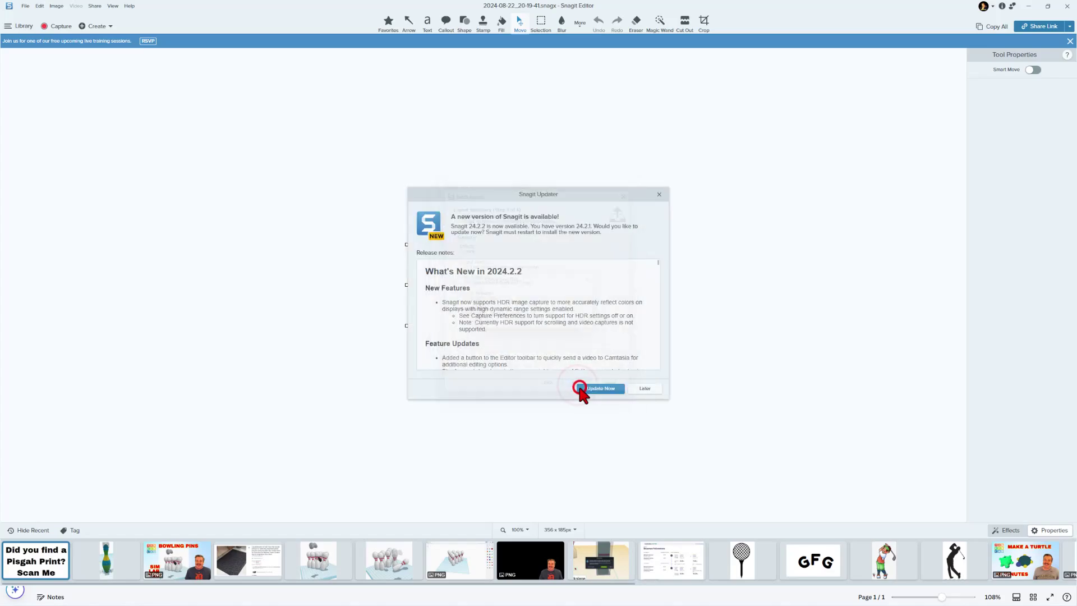
click(581, 388)
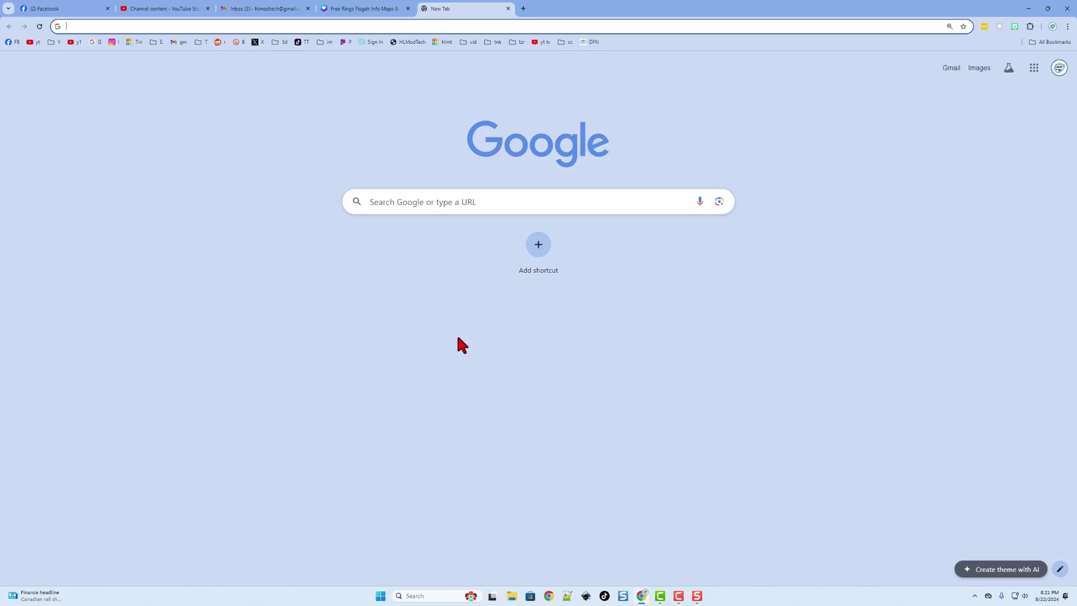
- Find Picsvg and upload the plaque-text screenshot to it
click(399, 199)
text(pics)
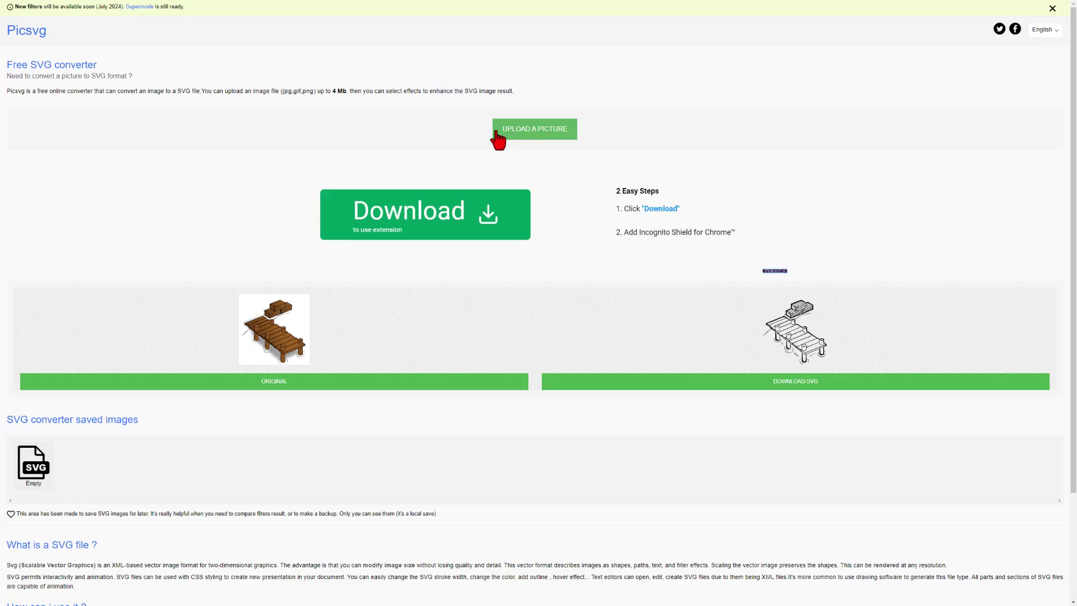
click(527, 132)
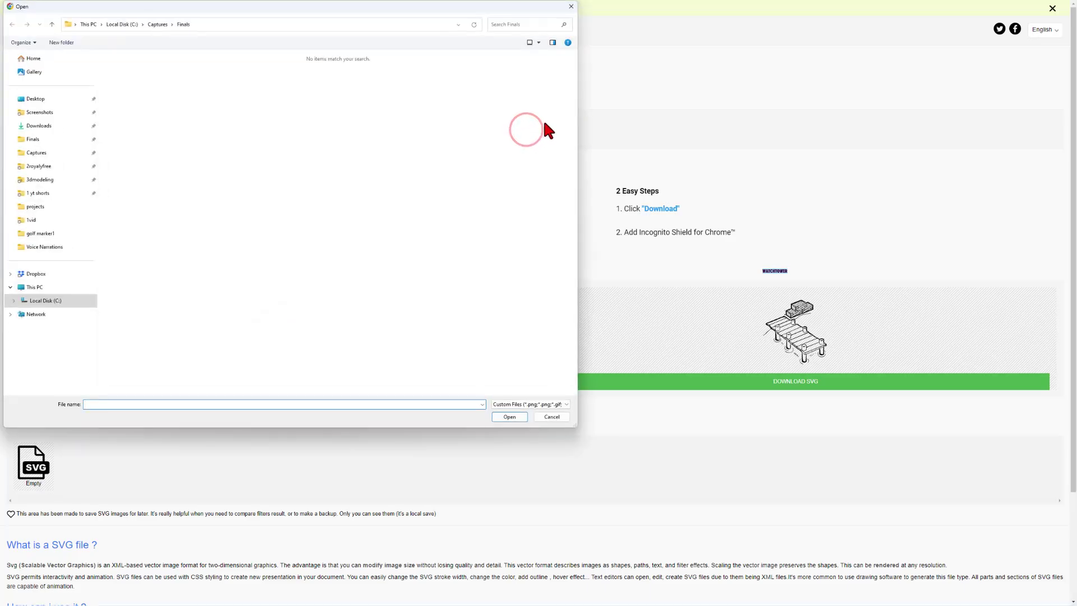
click(124, 110)
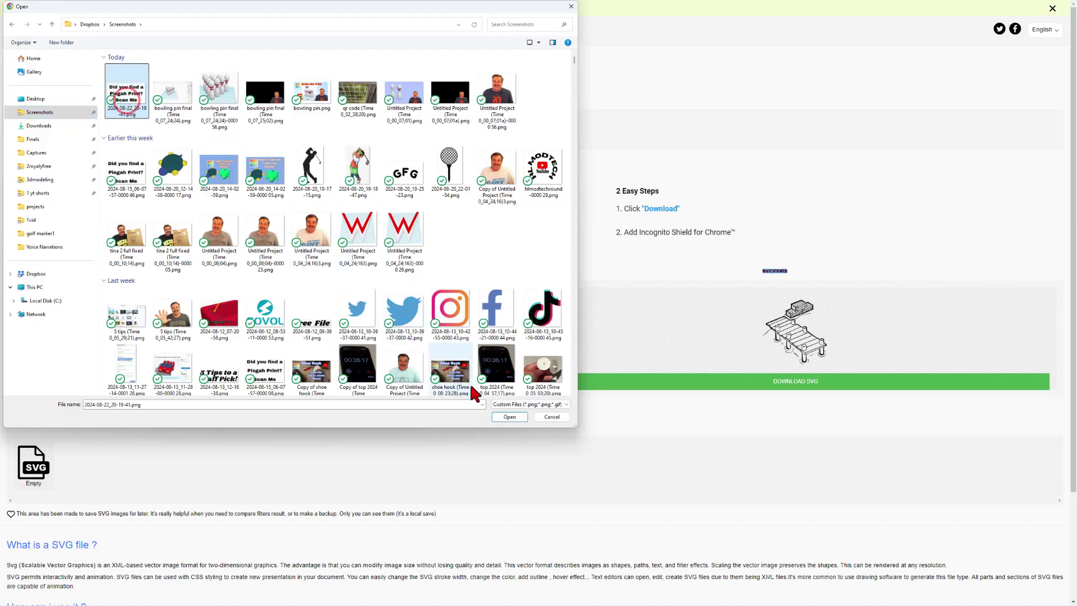
click(510, 416)
- Apply the Internal 1 filter and save the resulting SVG to the Downloads folder
click(570, 293)
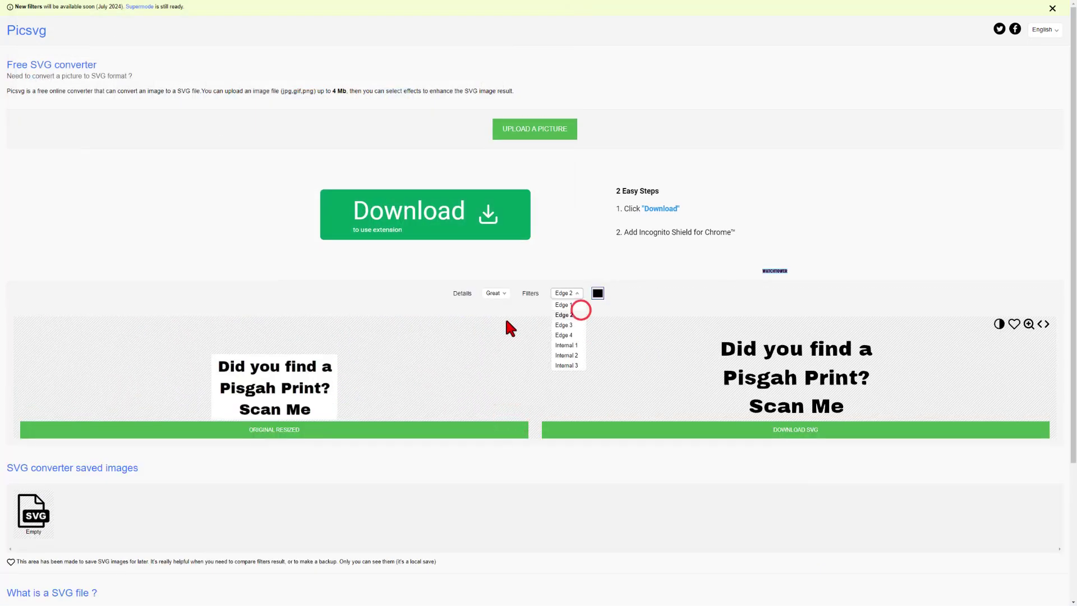
click(562, 345)
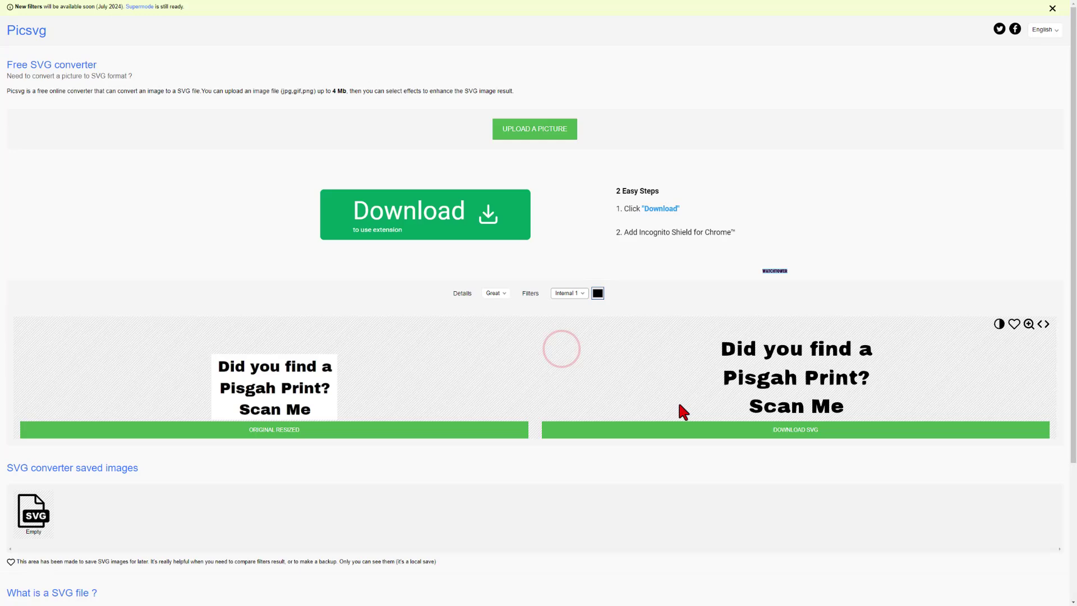
click(779, 434)
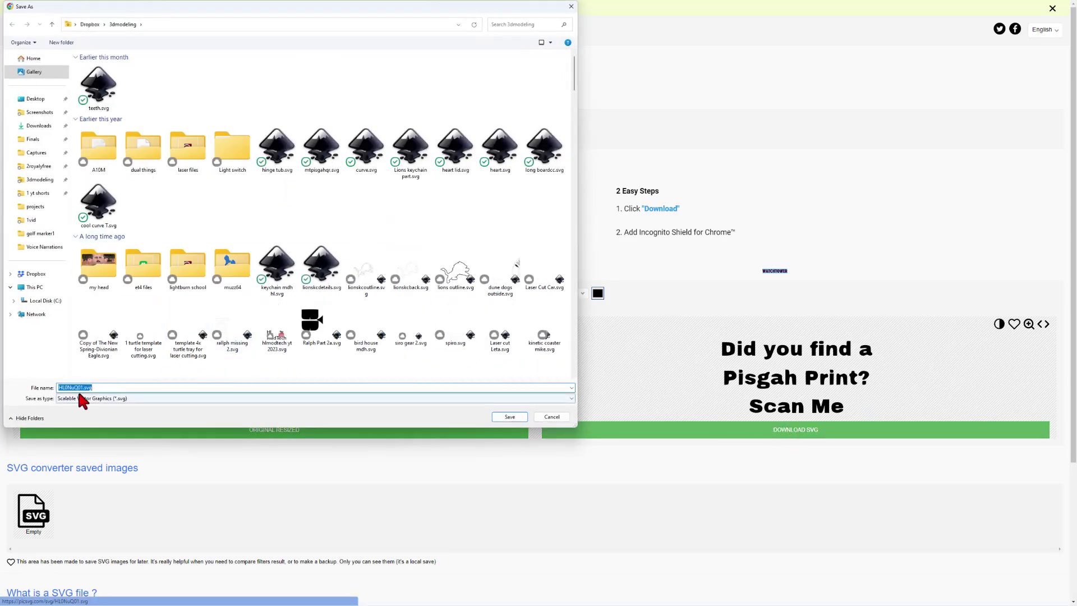
click(40, 126)
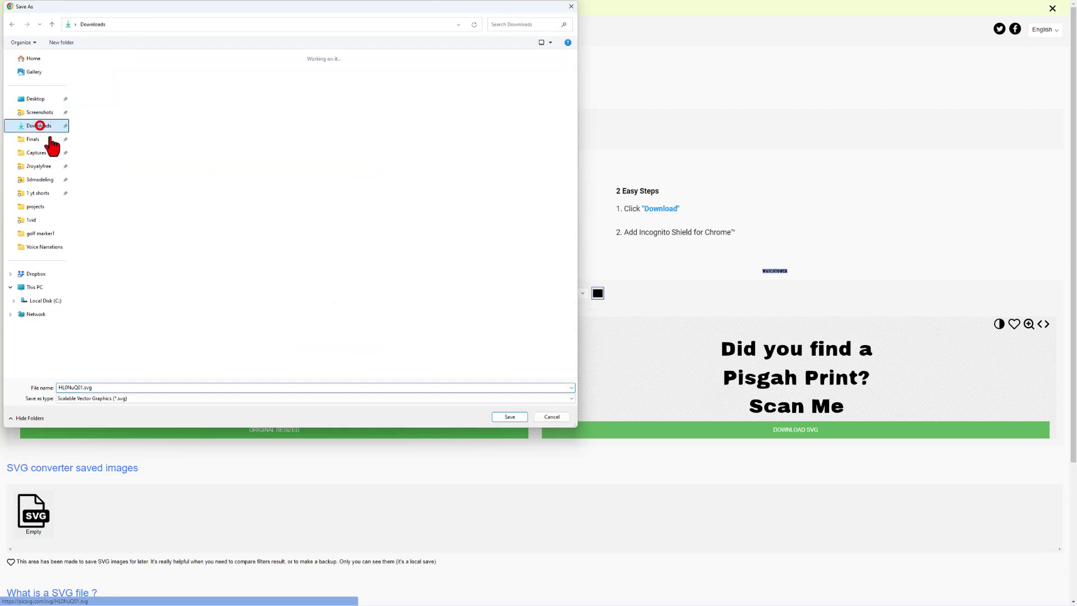
click(511, 417)
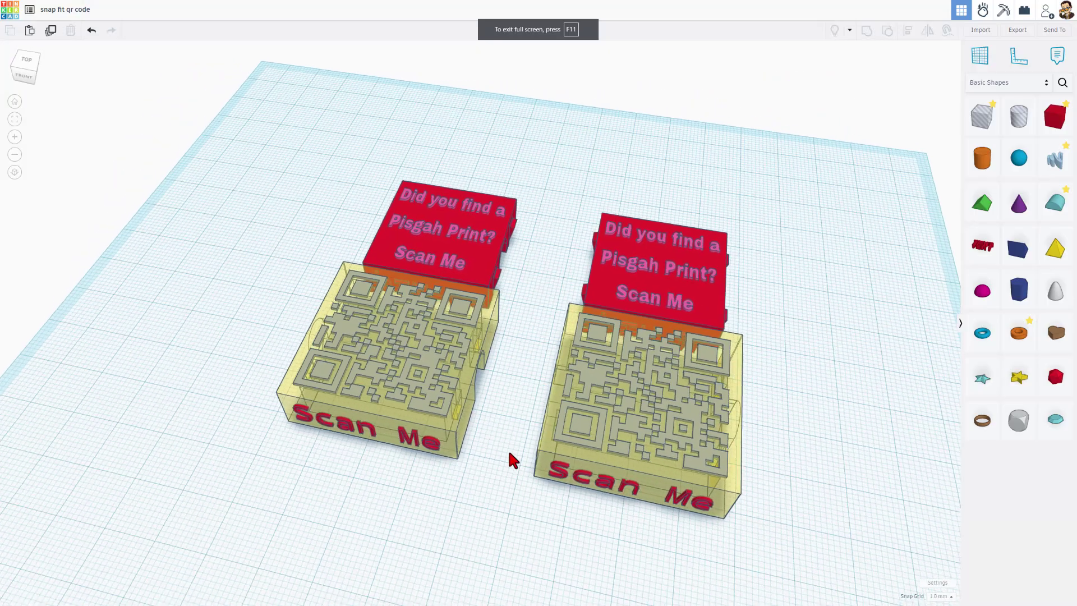
- Import HL0NuQ01.svg from Downloads at a width of 35
right_drag(508, 454, 528, 437)
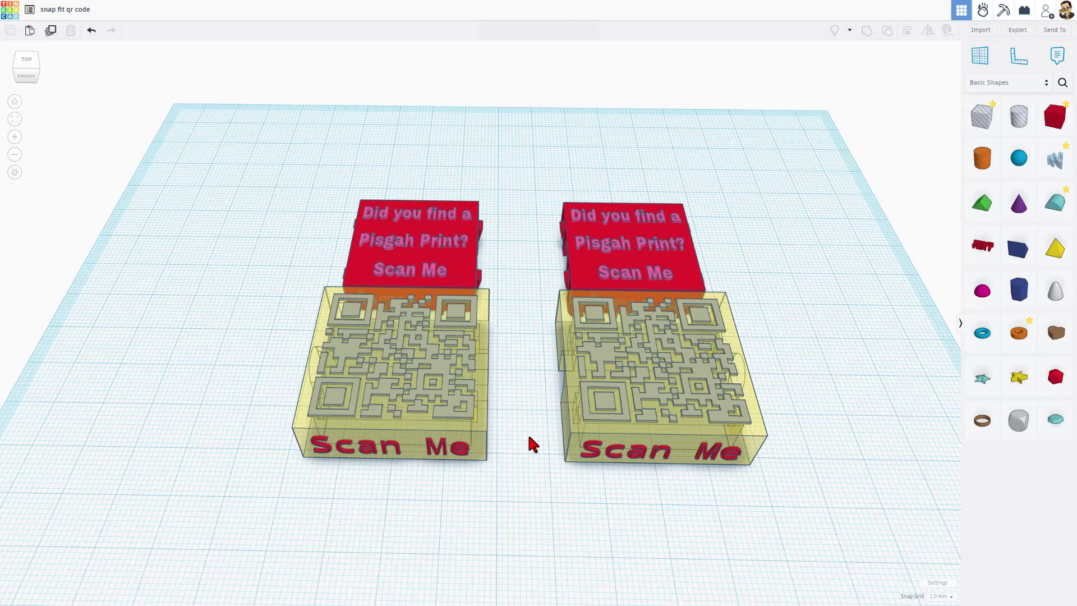
click(980, 31)
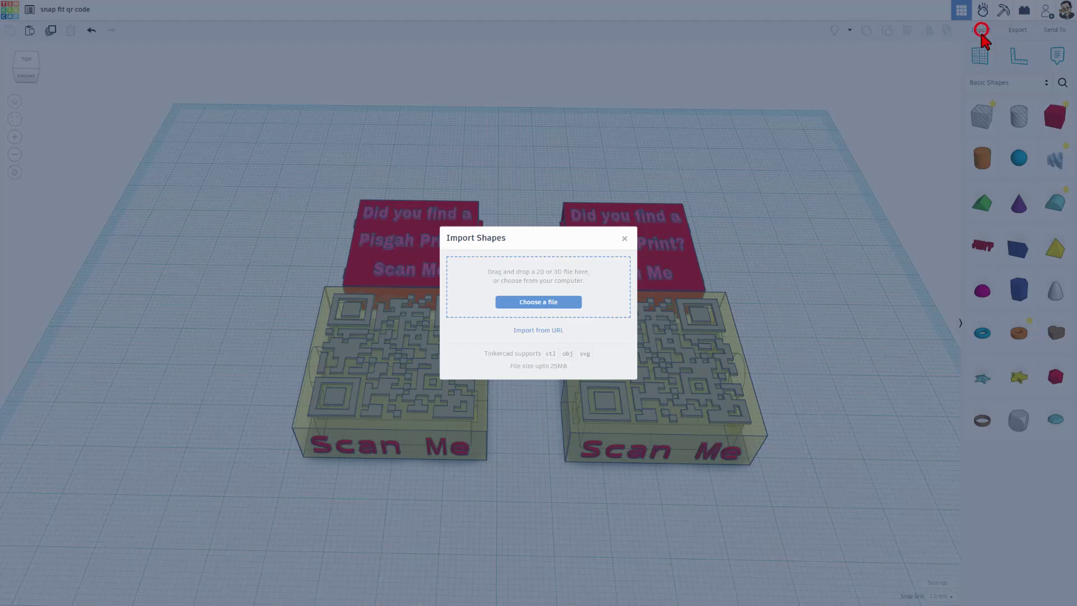
click(545, 303)
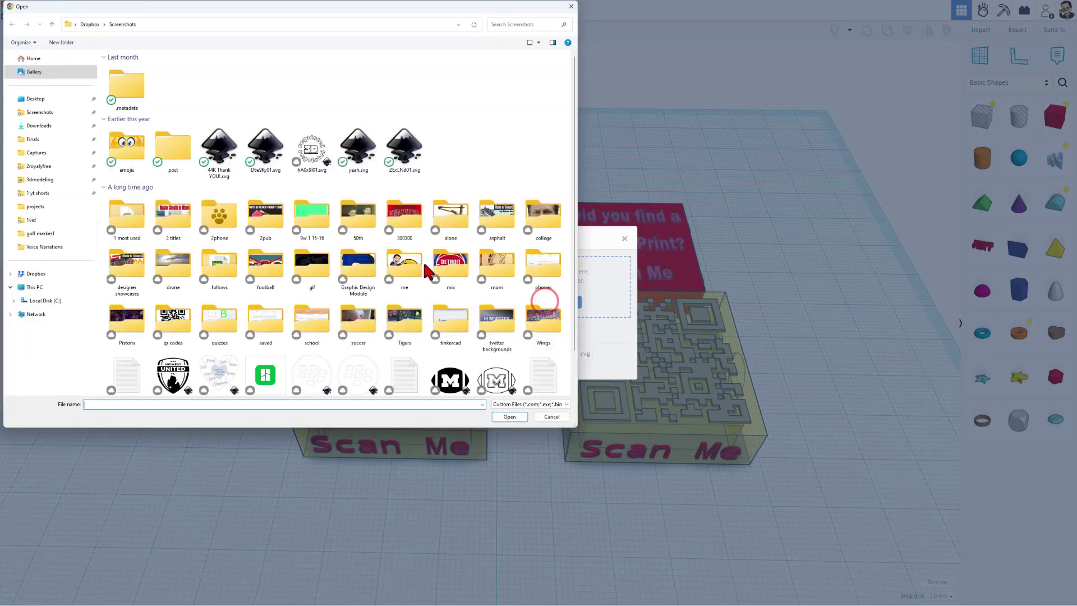
click(35, 130)
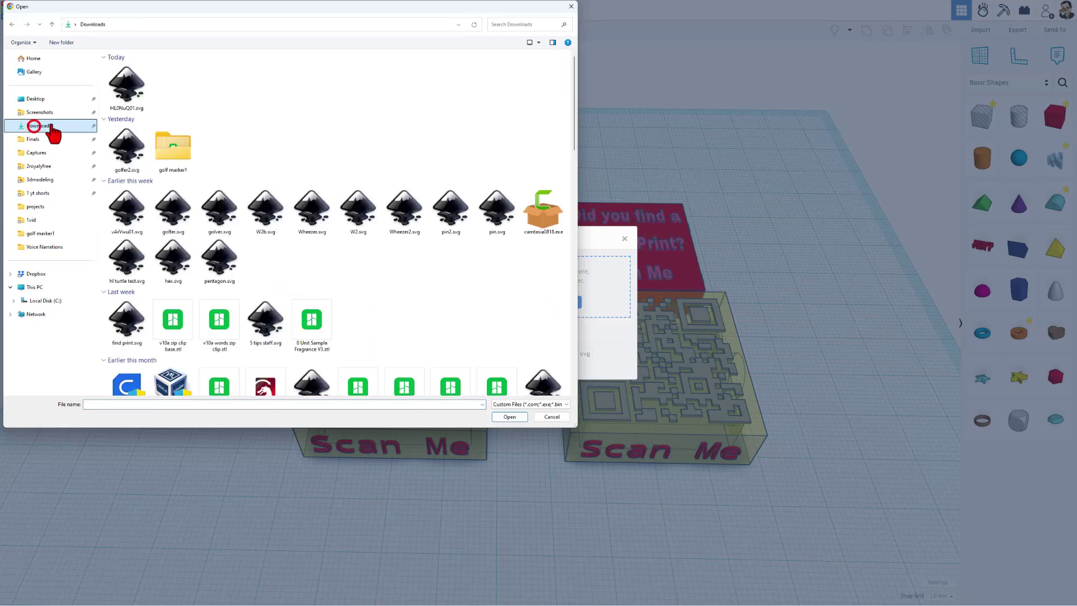
double_click(126, 103)
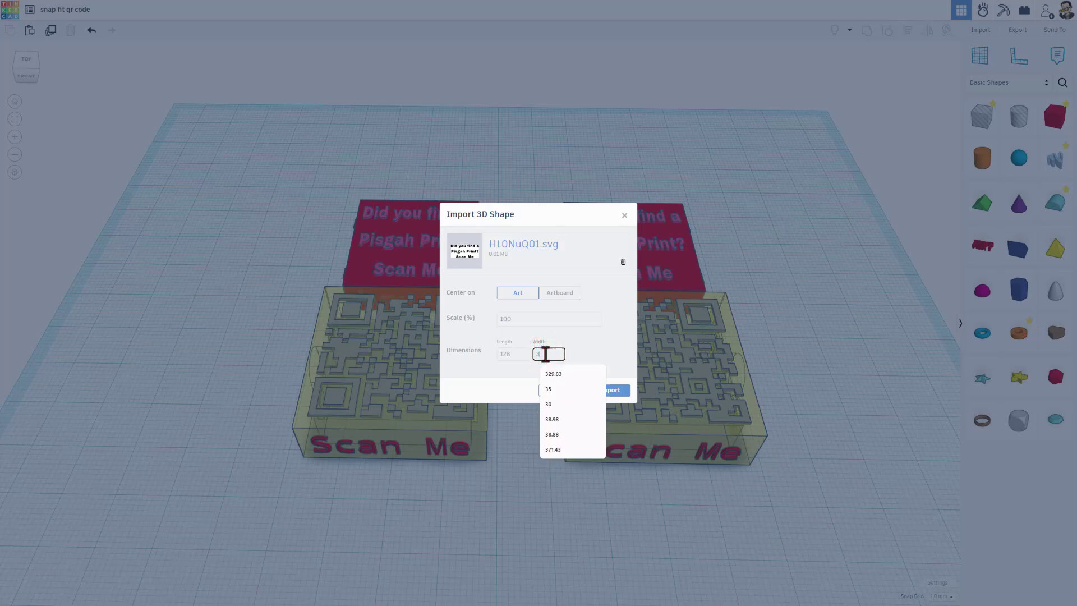
text(35)
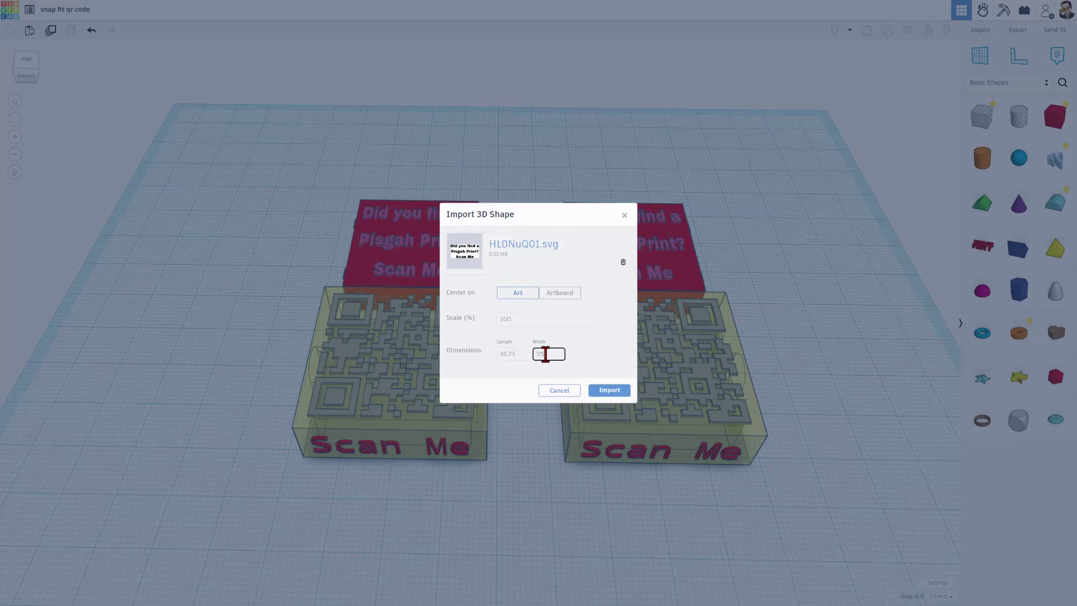
click(608, 393)
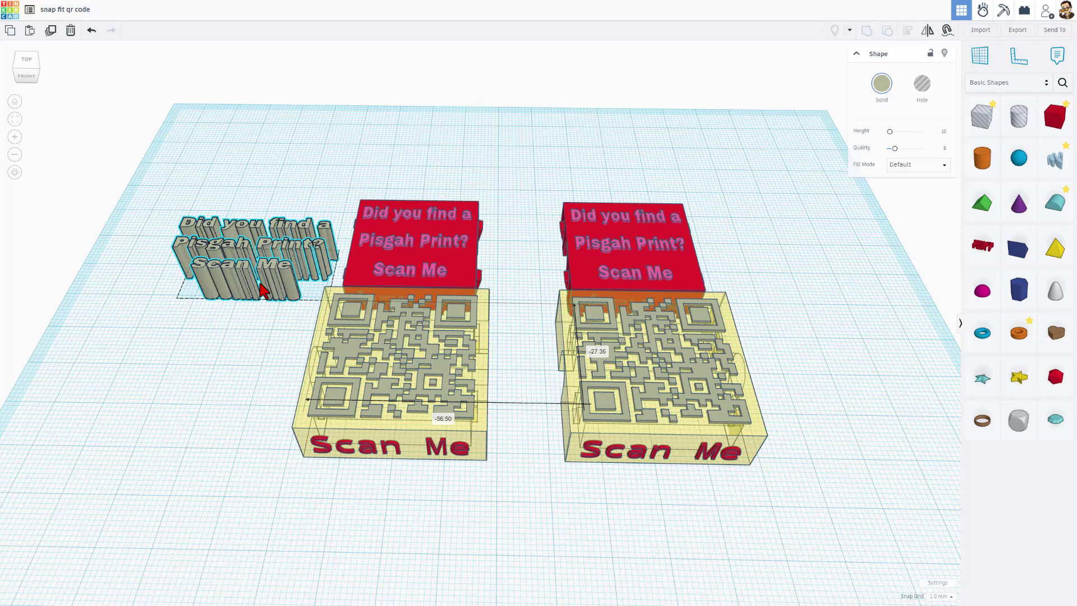
- Place the imported text onto the left clip's red plaque and set its height to 0.5
click(199, 275)
drag(188, 270, 242, 289)
right_drag(264, 303, 286, 314)
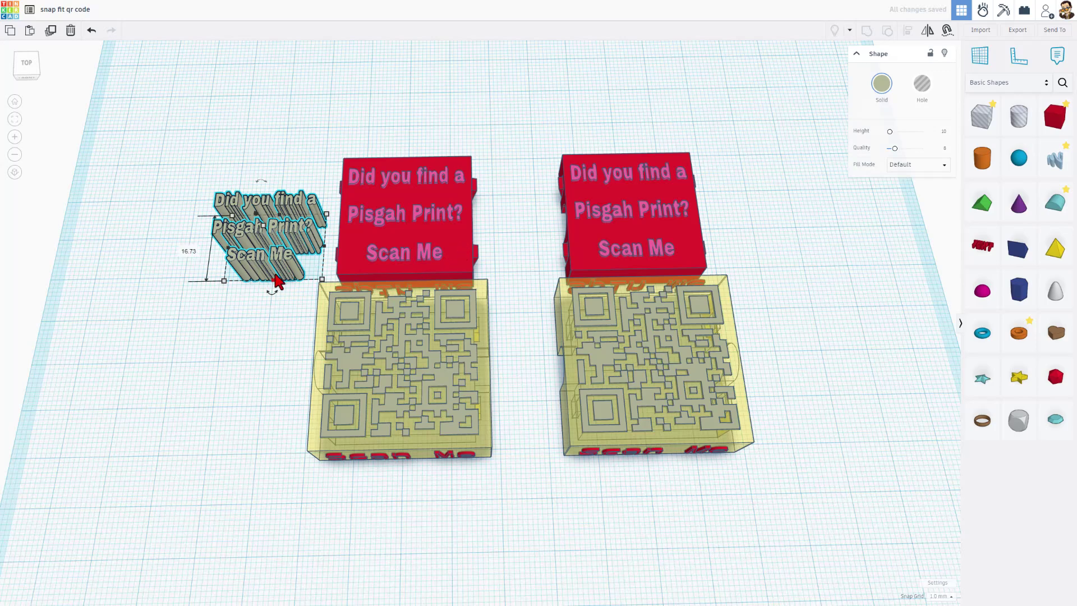
key(c)
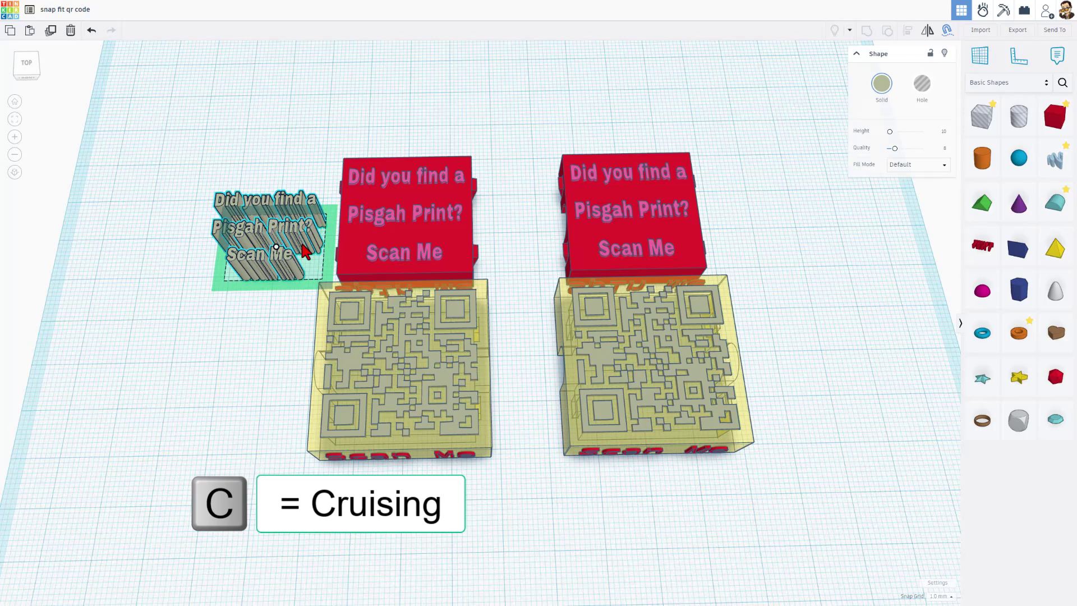
drag(274, 245, 455, 234)
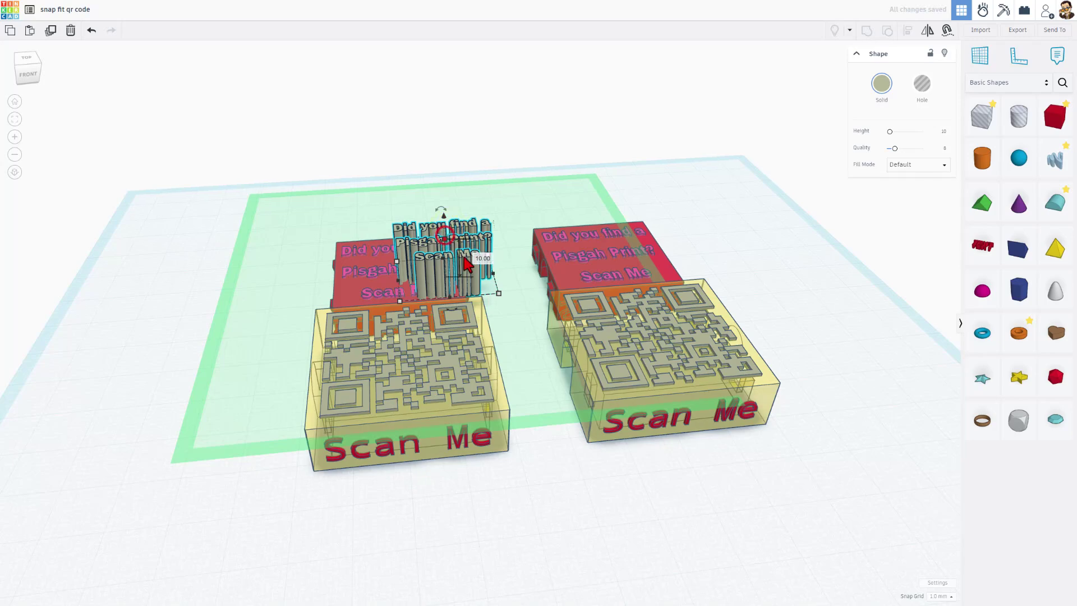
text(0.5)
key(Return)
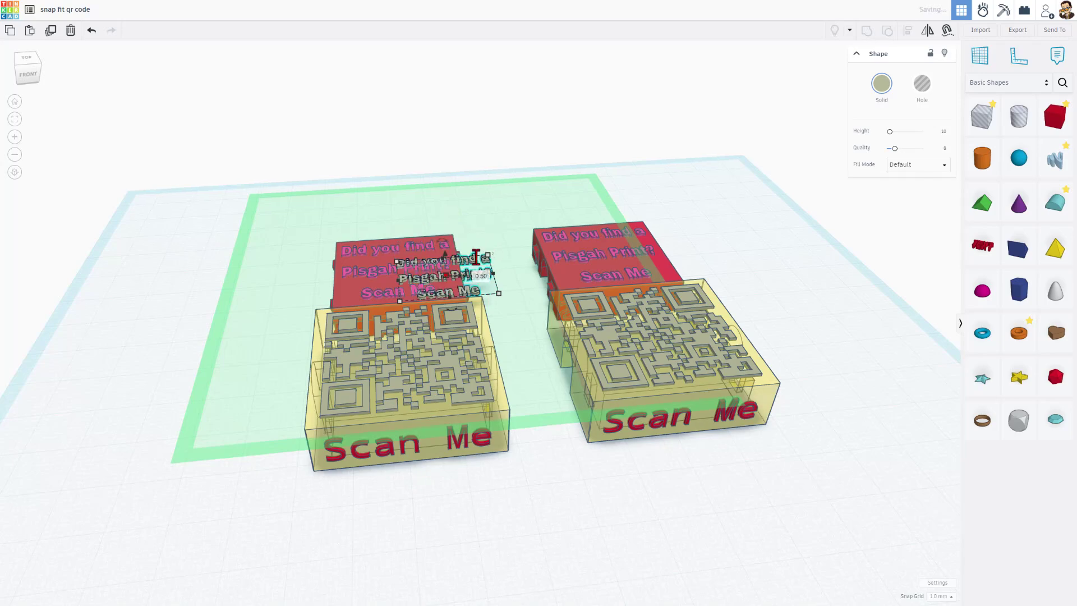
right_drag(506, 238, 606, 241)
click(490, 291)
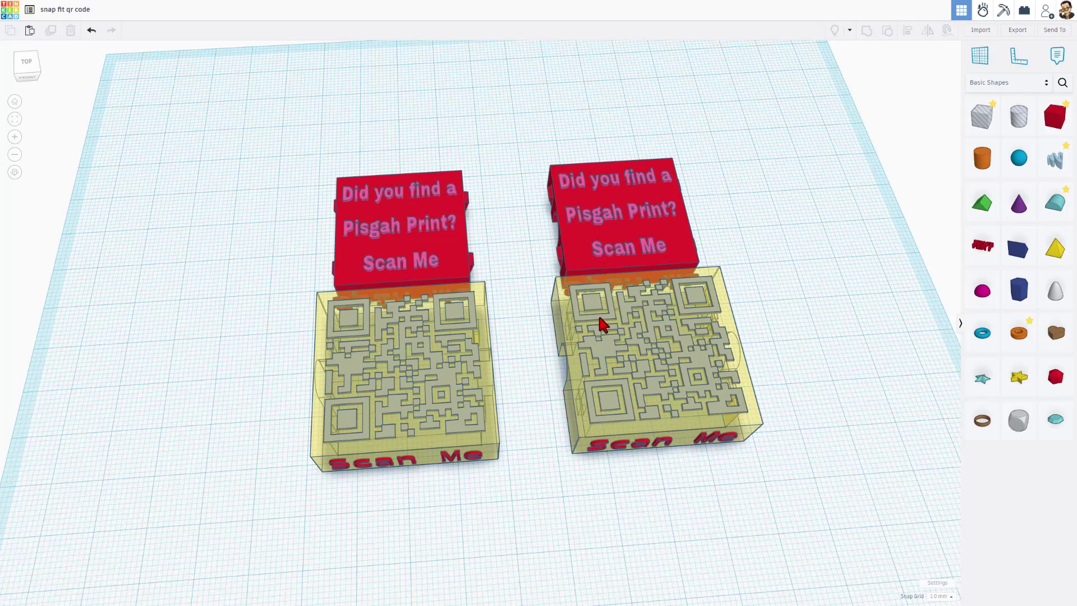
- Select the right clip's QR code together with its red text plaque
right_drag(633, 360, 799, 298)
click(629, 306)
click(634, 301)
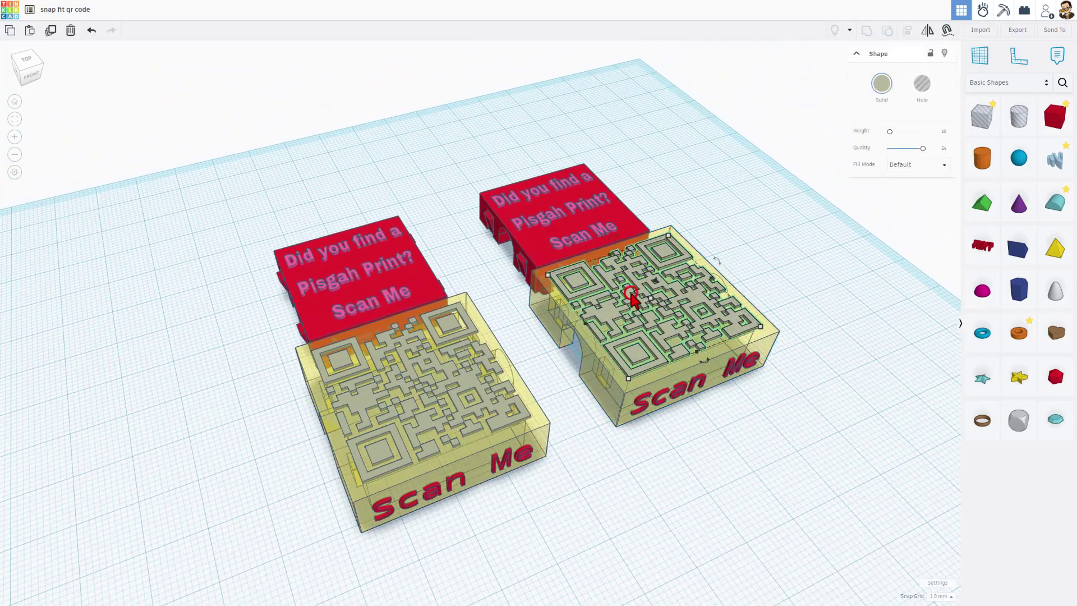
shift+click(540, 225)
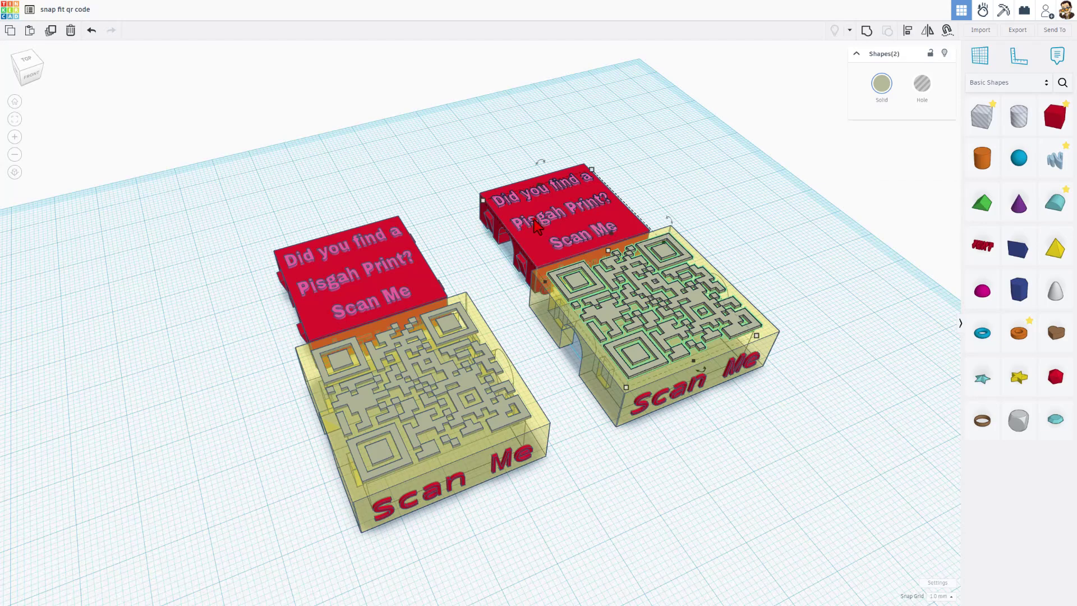
- Export the selection as the STL 'v10d words zip clip.stl', then hide those parts
click(1012, 44)
click(558, 321)
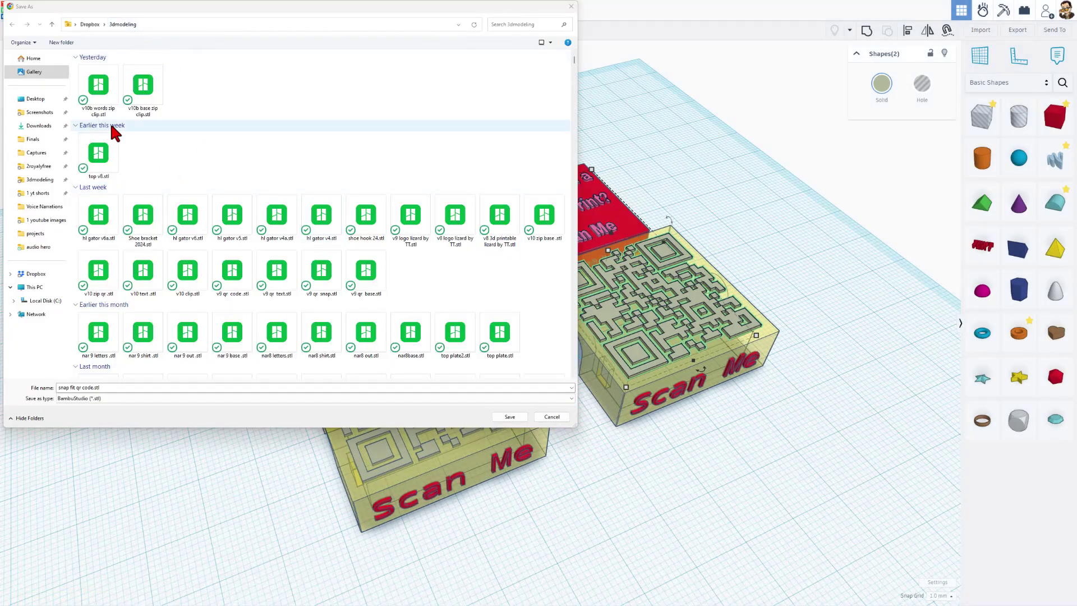
click(106, 83)
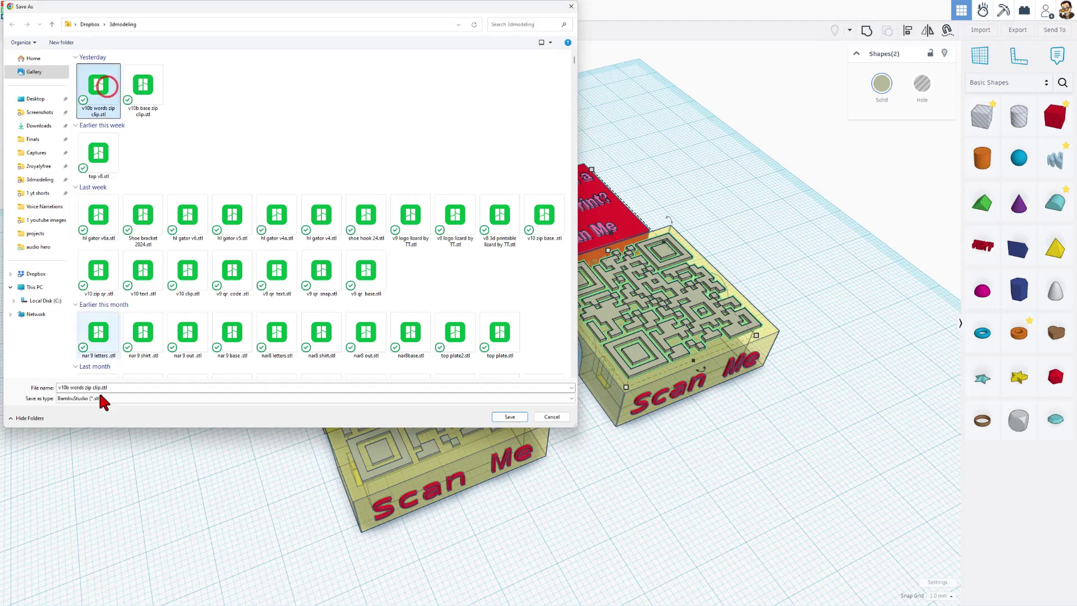
click(67, 388)
click(67, 388)
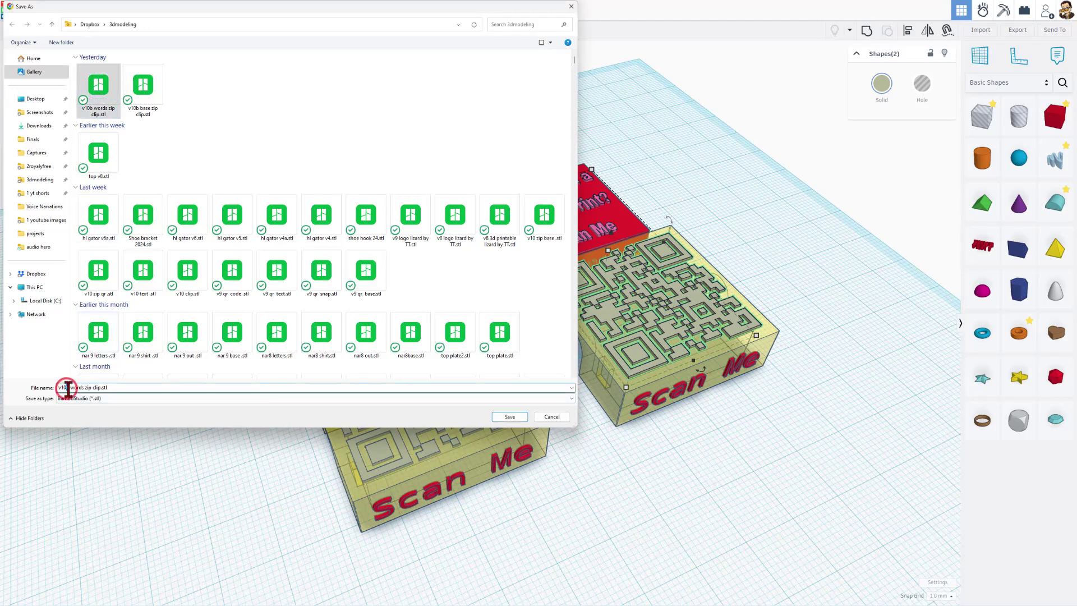
text(d)
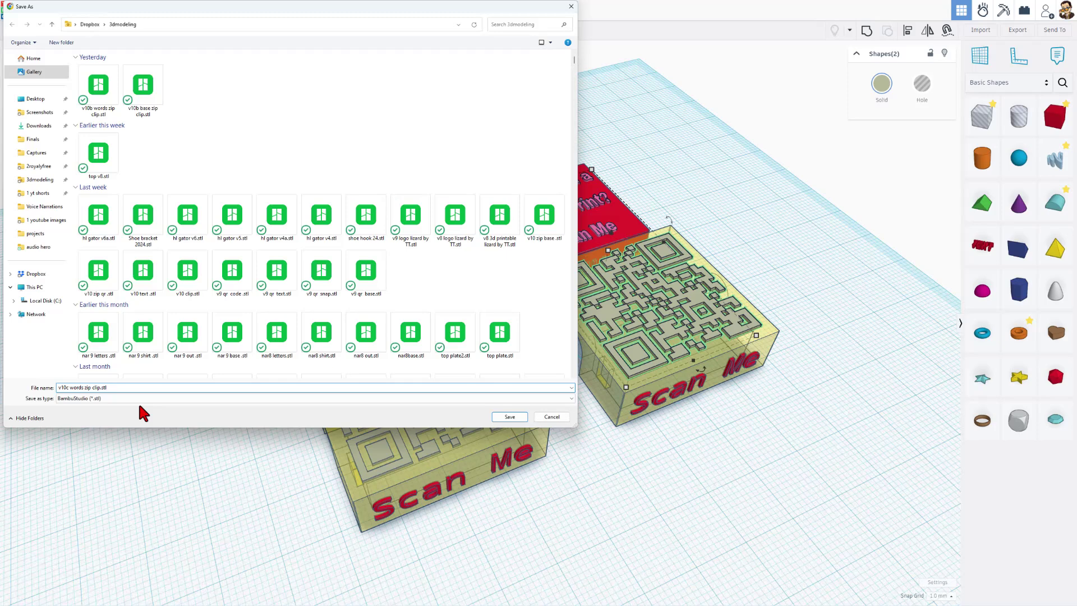
click(508, 418)
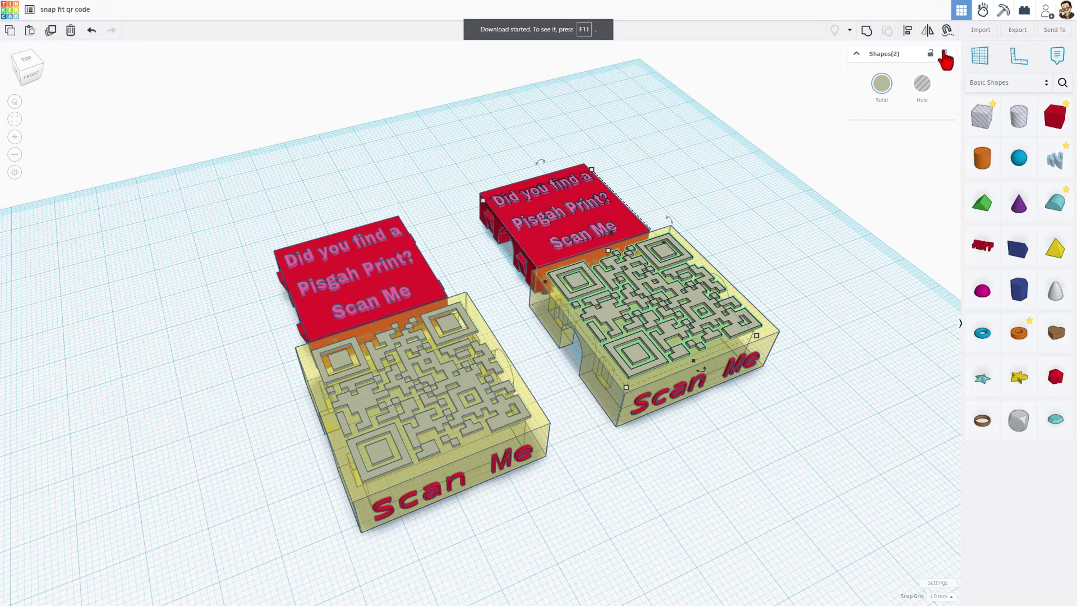
click(945, 56)
- Select all four right-clip shapes and export them as 'v10c base zip clip.stl'
right_drag(828, 481, 665, 452)
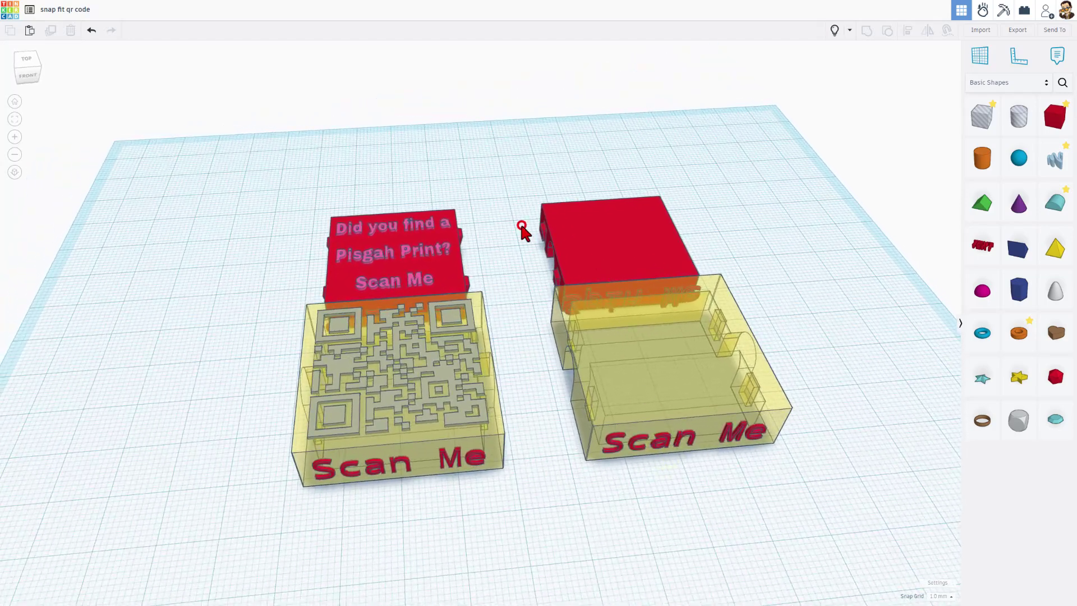
drag(527, 202, 822, 489)
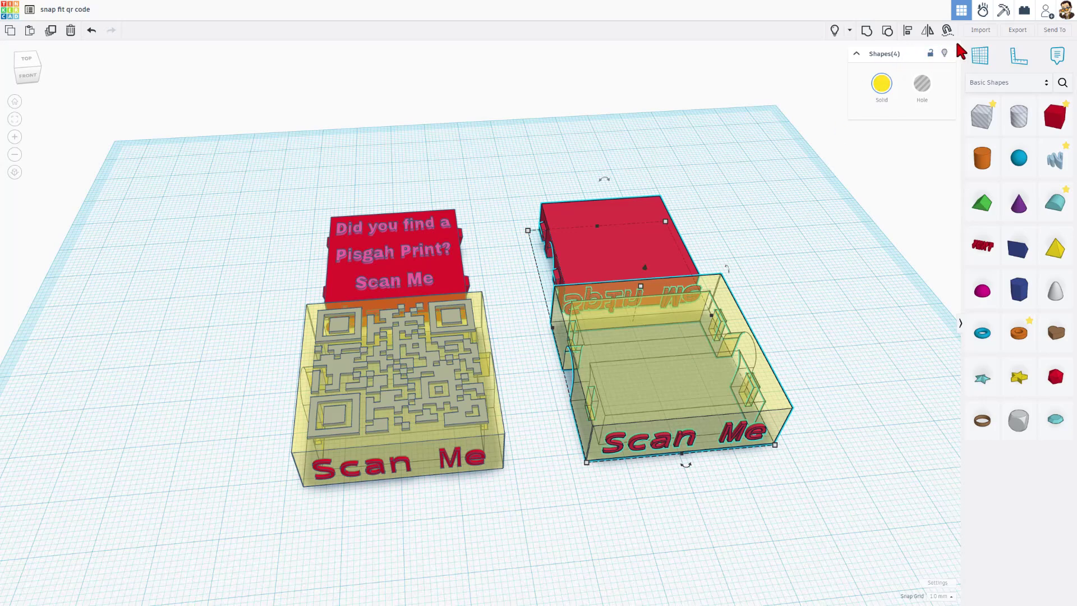
click(1019, 31)
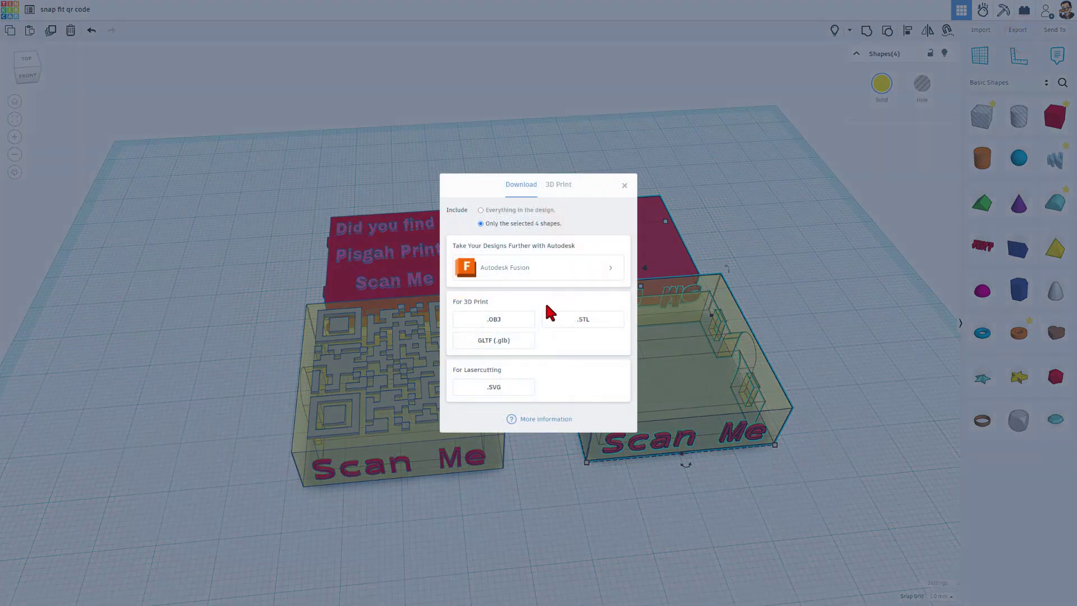
click(569, 324)
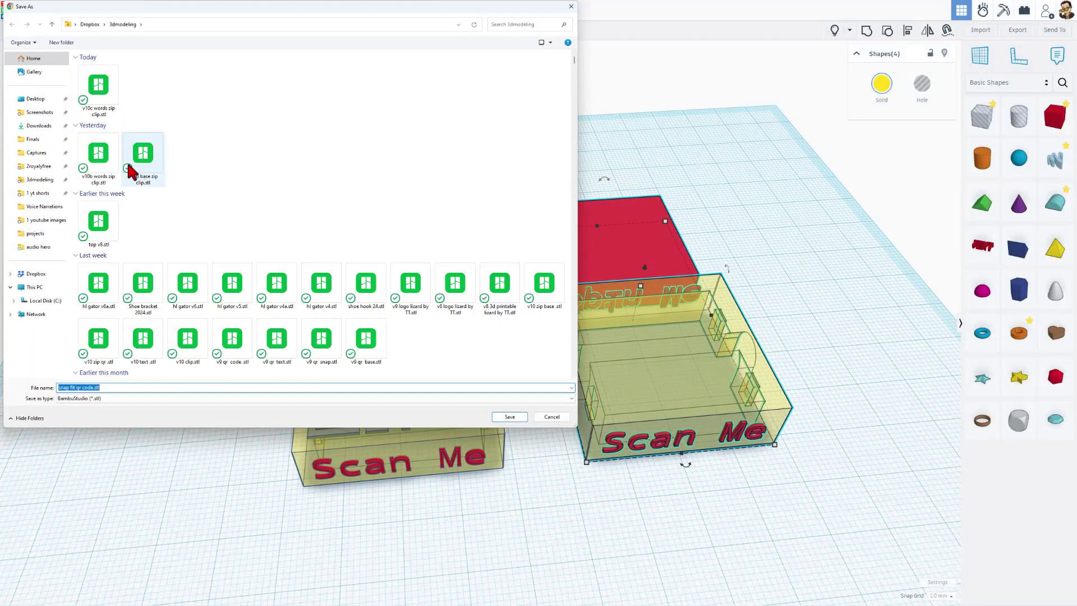
click(141, 168)
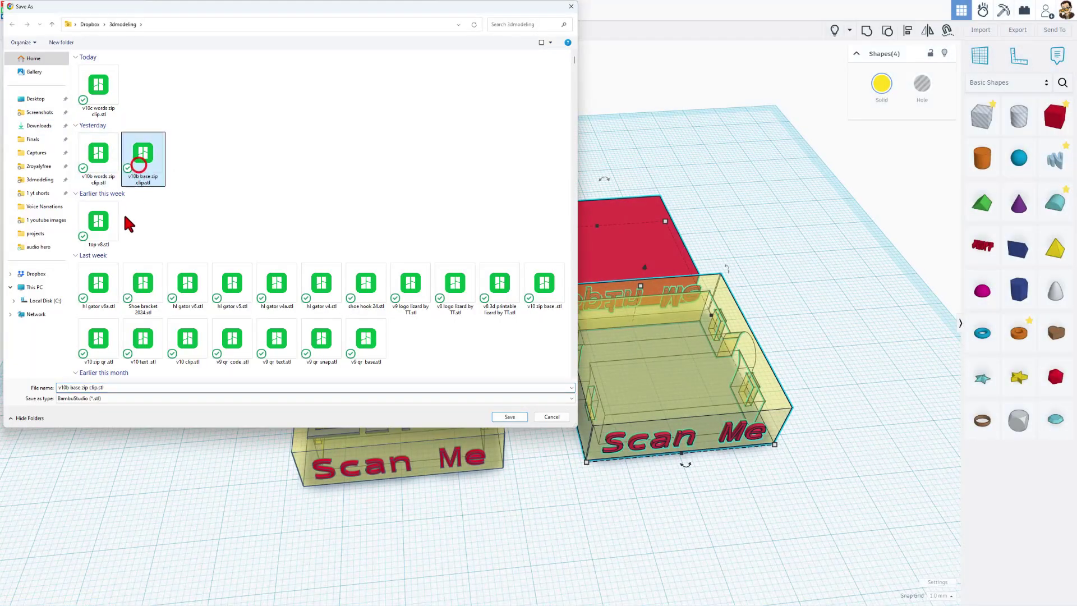
click(510, 417)
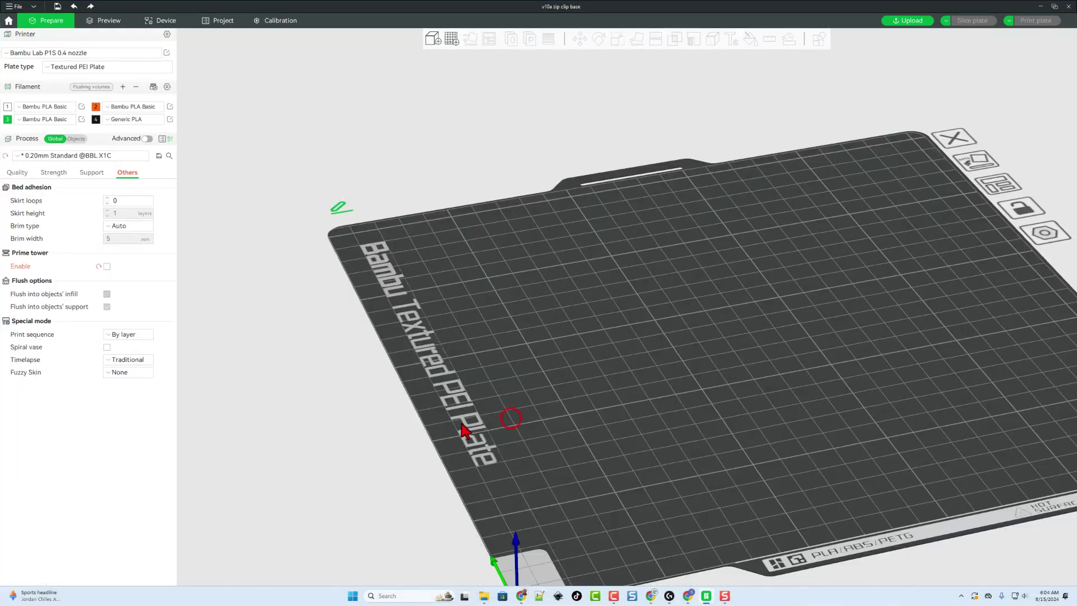
- Add the v10c base and words STLs as a single multi-part object measuring 35 x 67.55 x 10.8 mm
drag(461, 424, 494, 416)
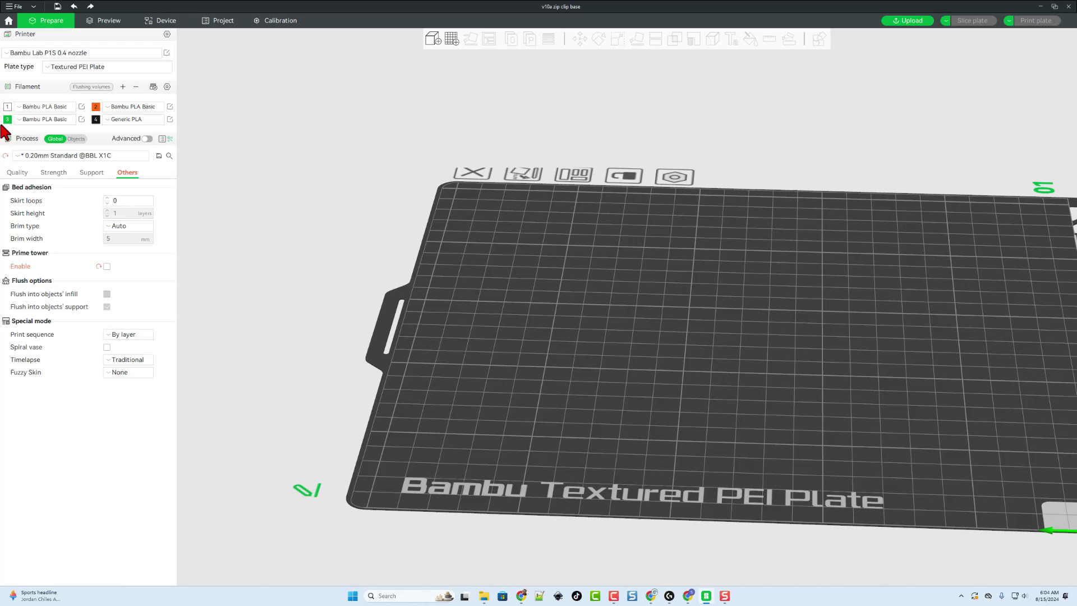
click(427, 44)
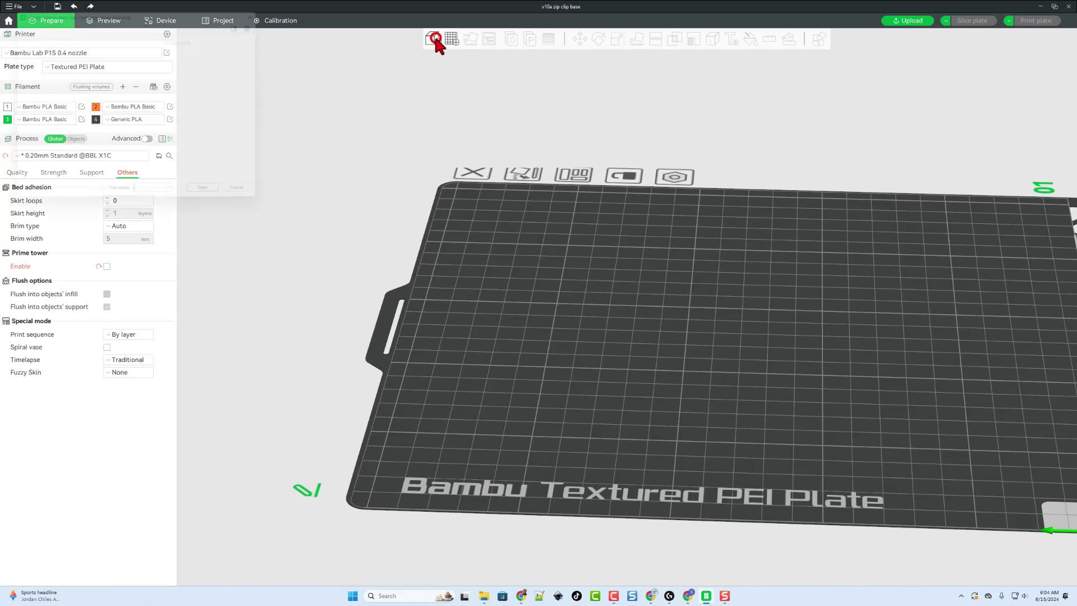
drag(232, 81, 120, 103)
click(422, 289)
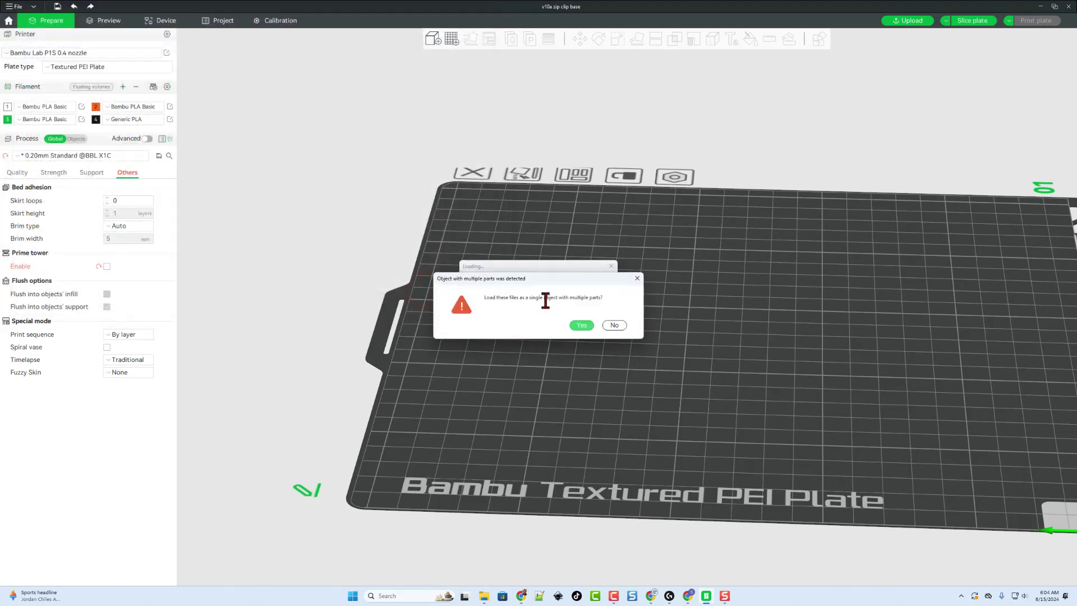
click(580, 326)
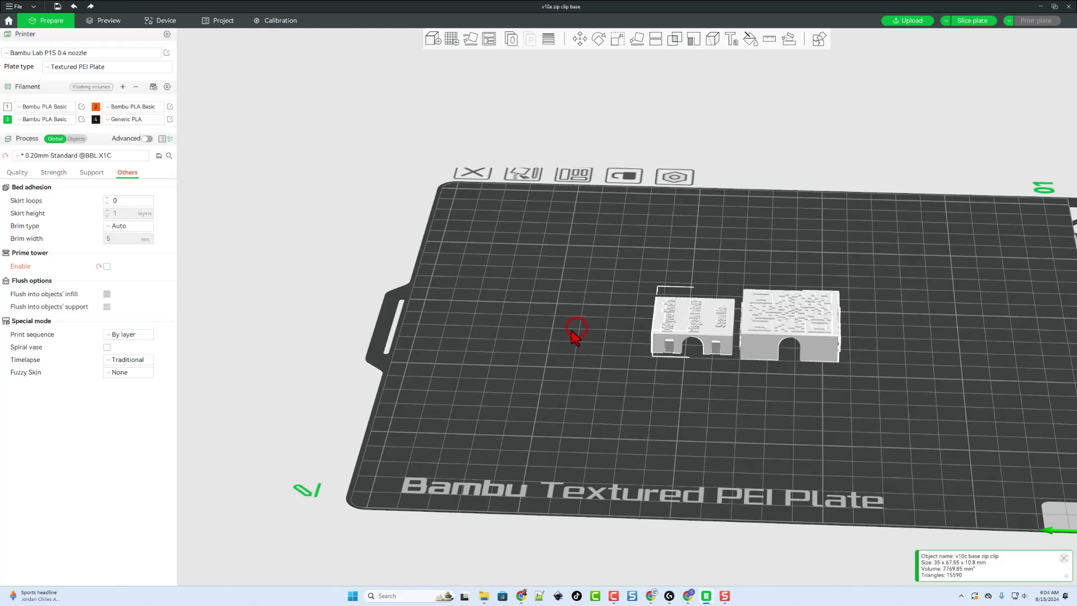
drag(570, 331, 712, 392)
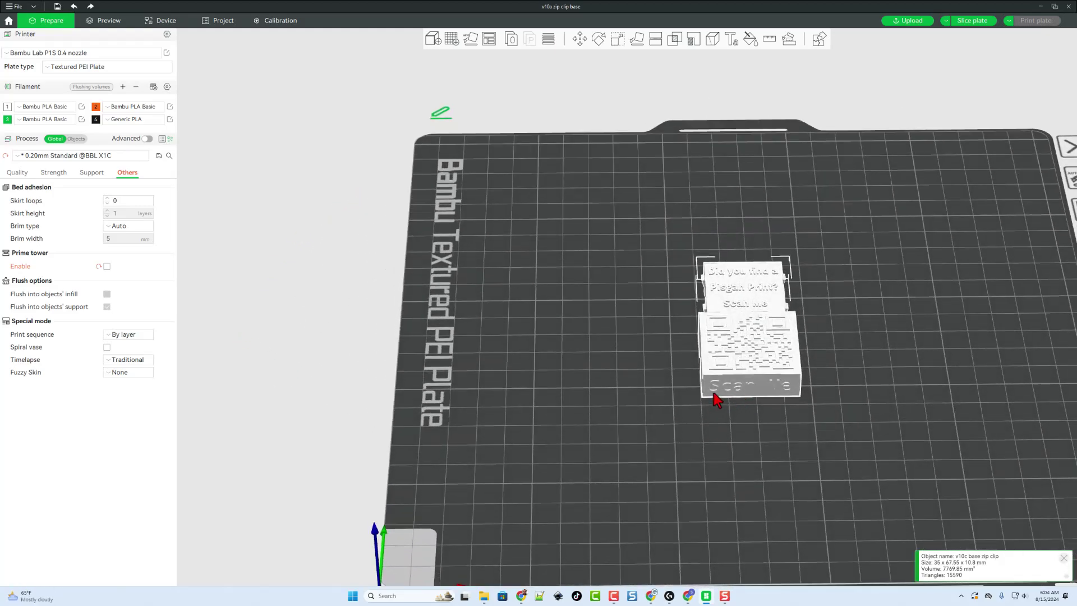
- In per-object settings, assign black filament 4 to the words part
click(73, 139)
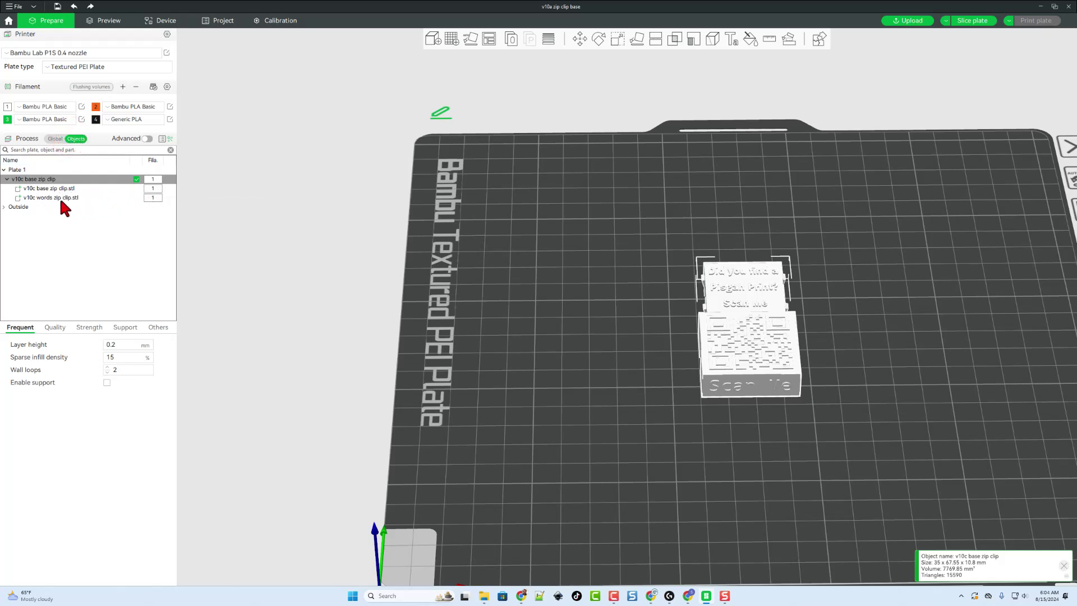
click(150, 199)
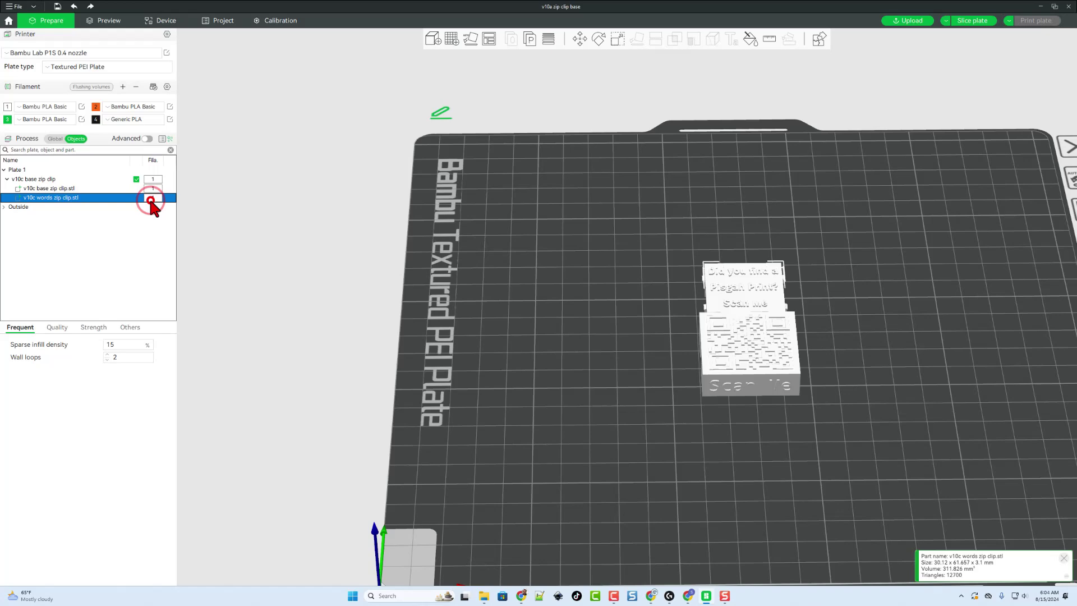
click(150, 199)
click(150, 249)
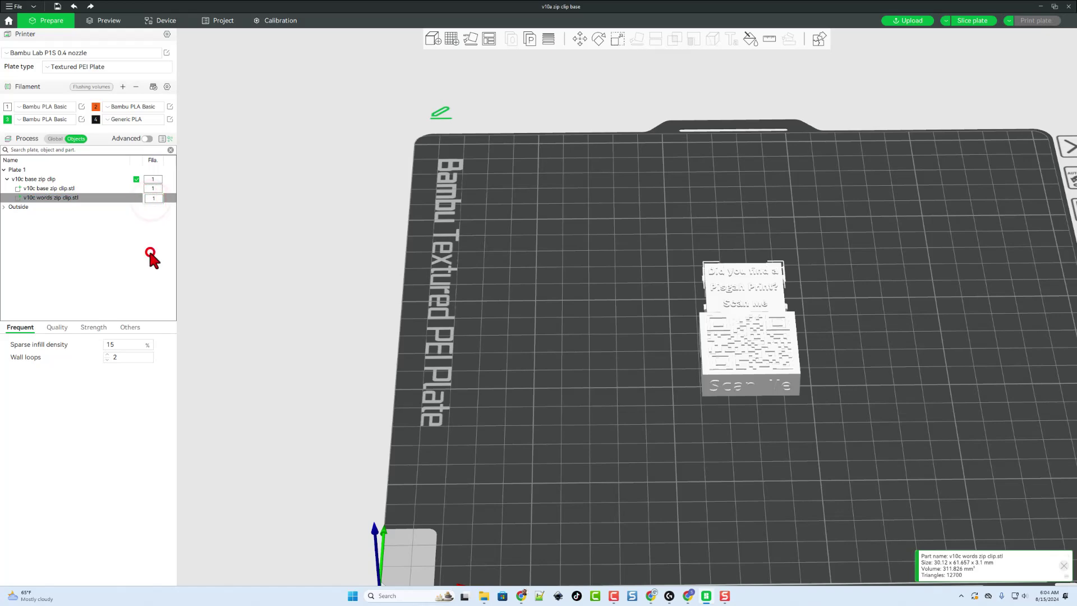
click(216, 234)
drag(335, 228, 469, 218)
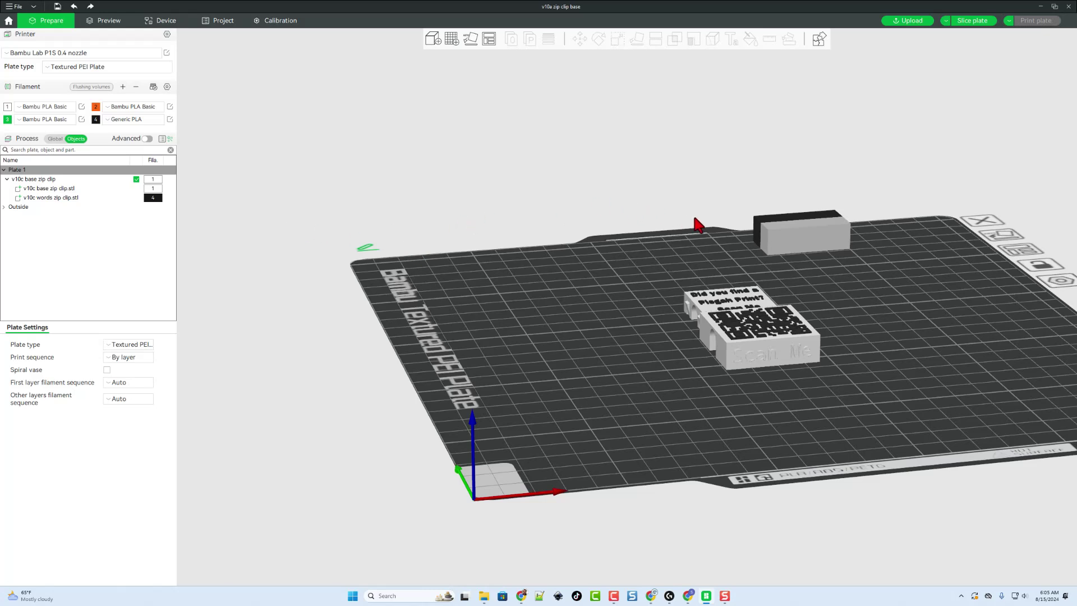
- Back in the global settings, disable the prime tower
click(55, 139)
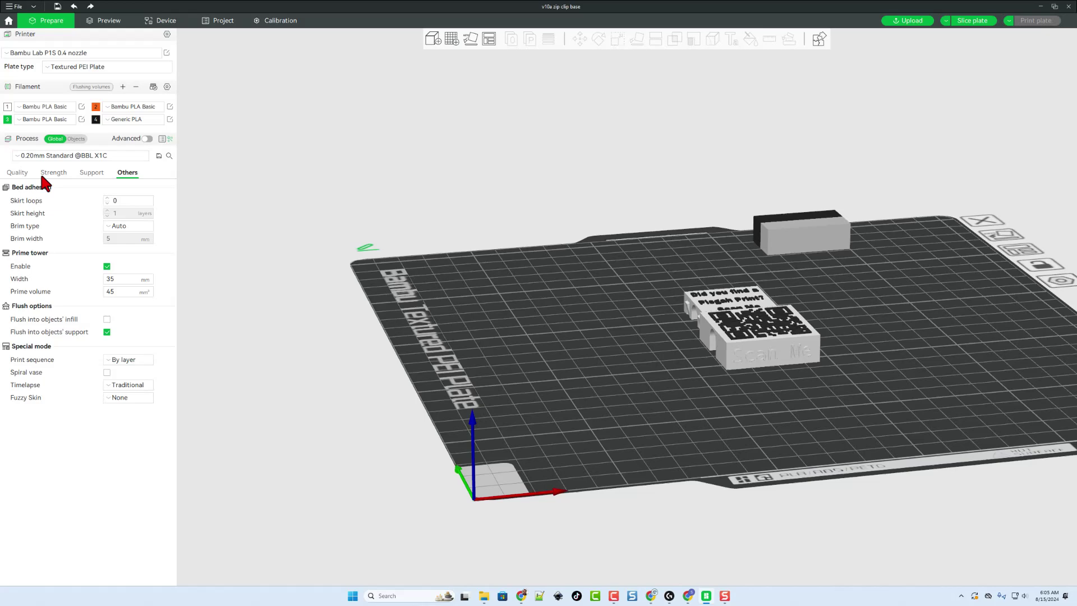
click(107, 265)
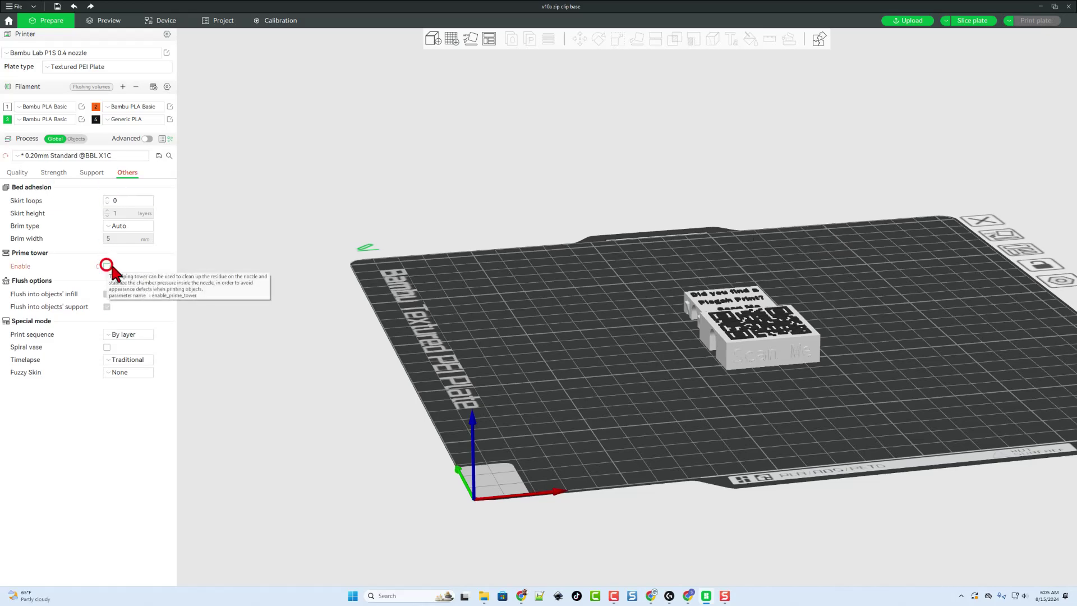
drag(644, 356, 784, 367)
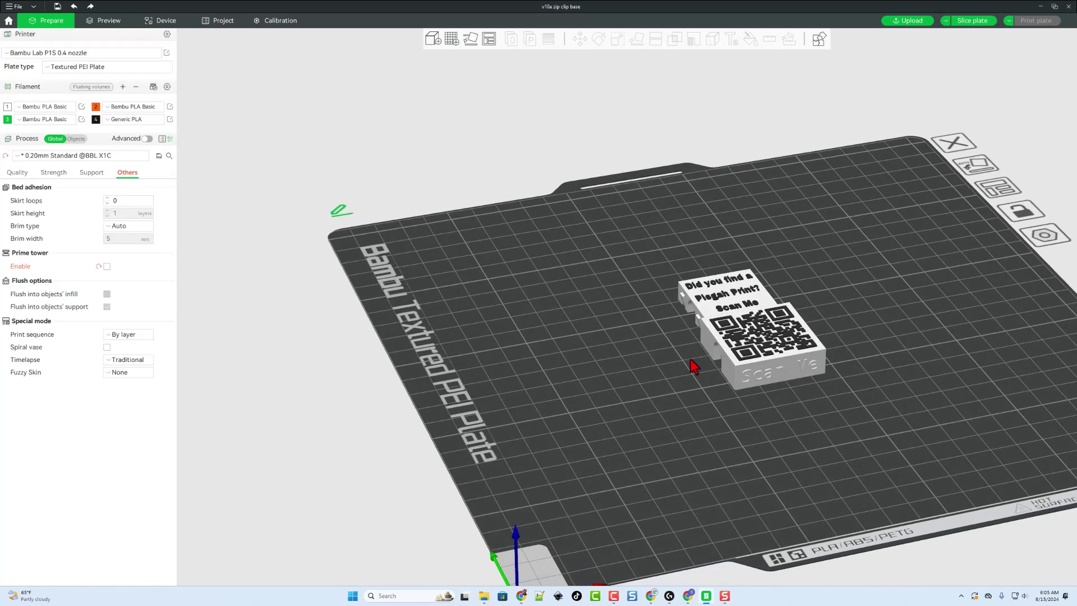
drag(684, 355, 684, 355)
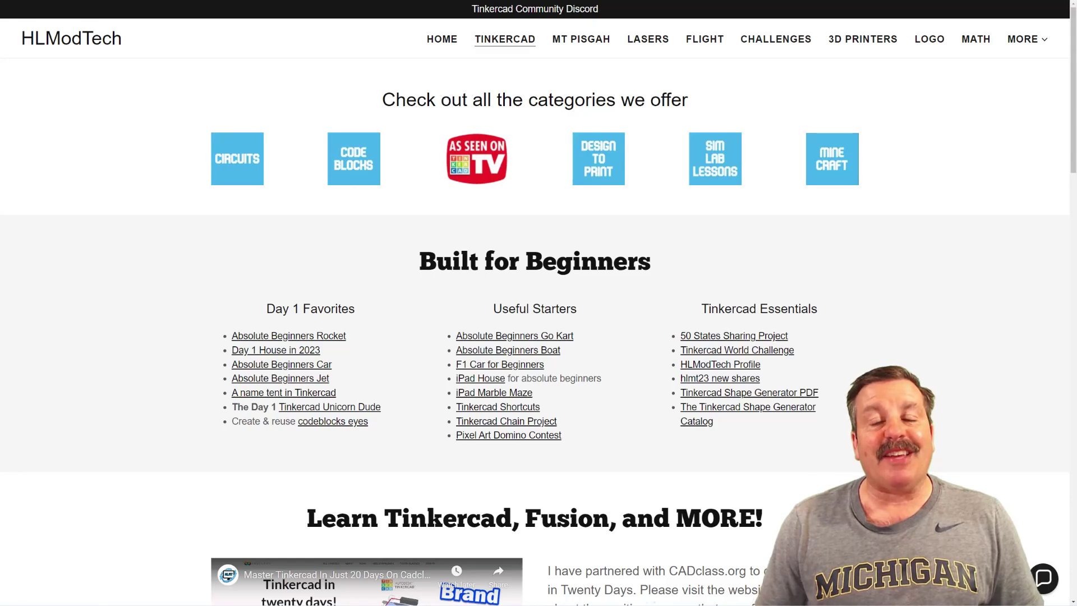
scroll(538, 302, down, 2)
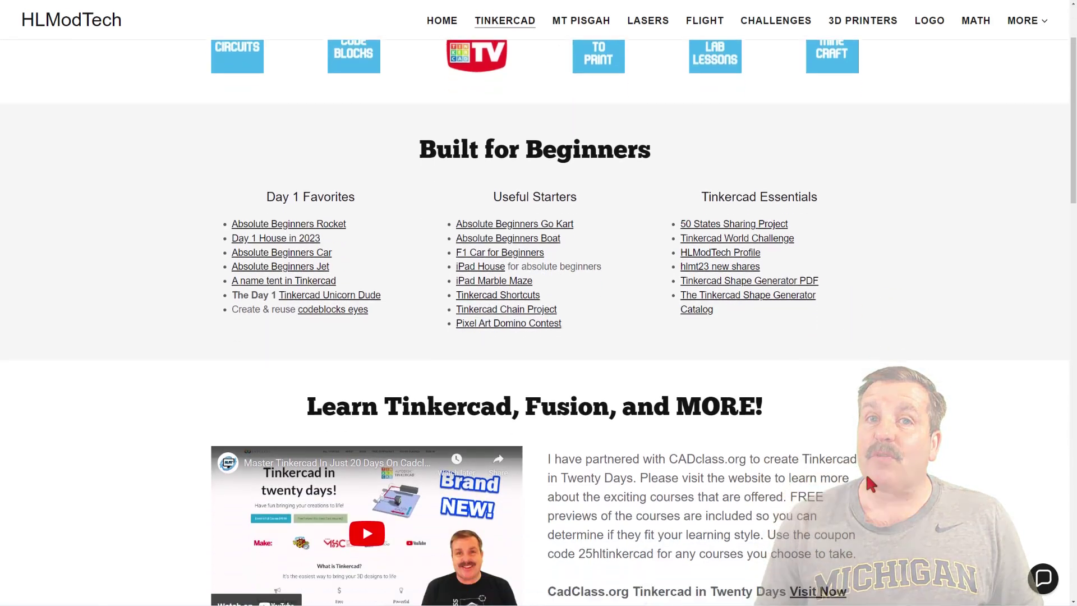
scroll(870, 476, down, 3)
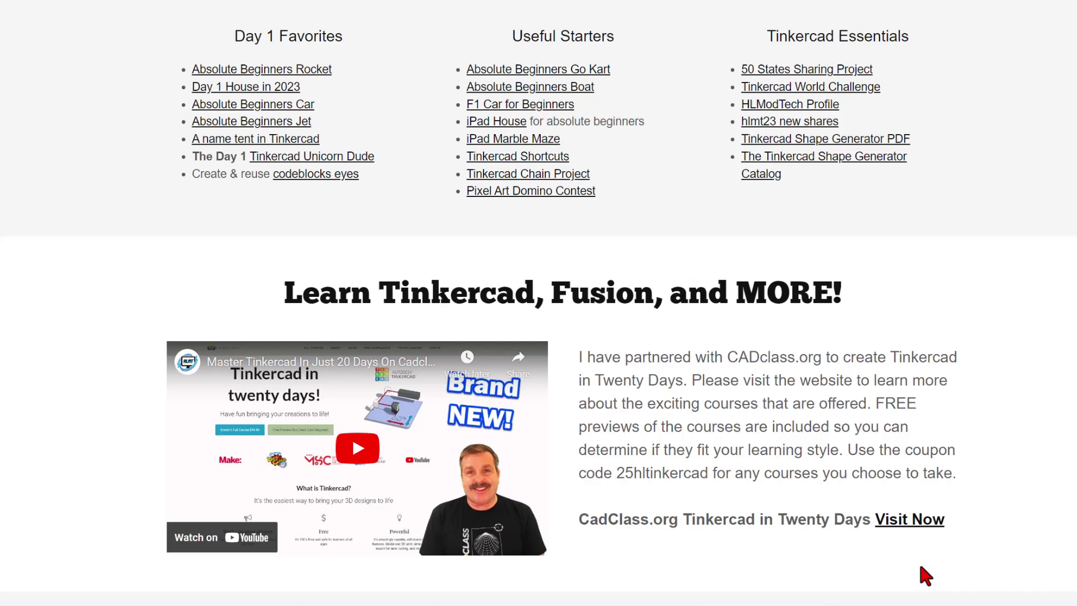
scroll(919, 561, up, 5)
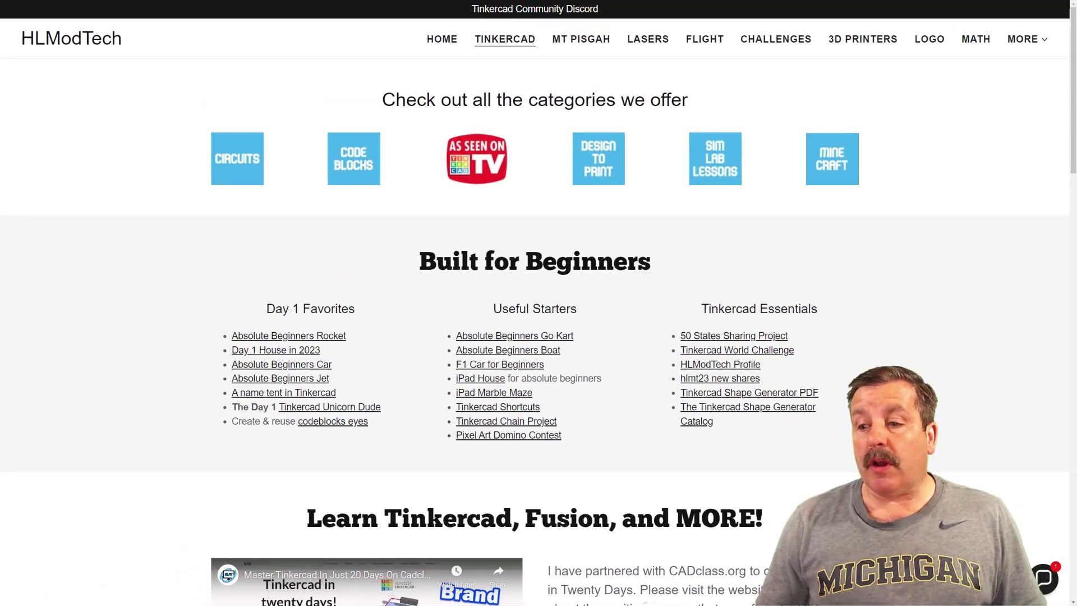
click(1043, 579)
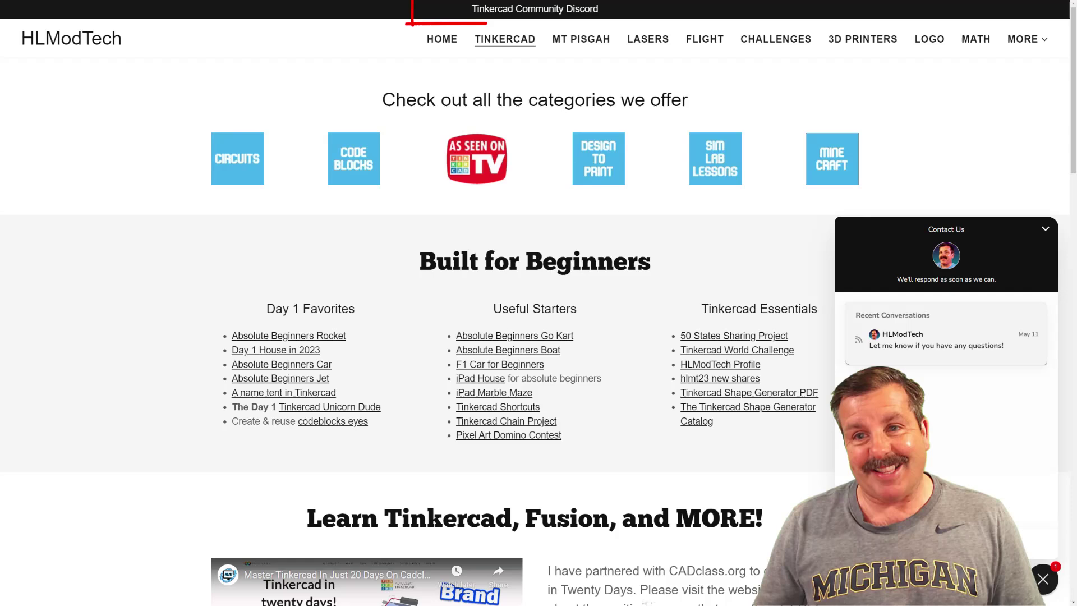
click(1042, 579)
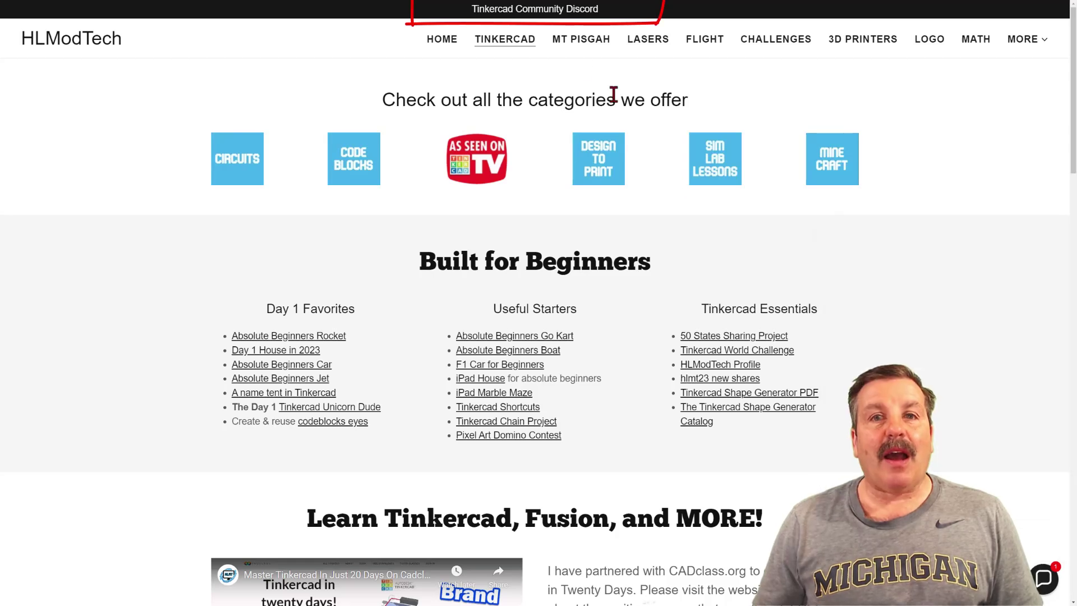
click(520, 15)
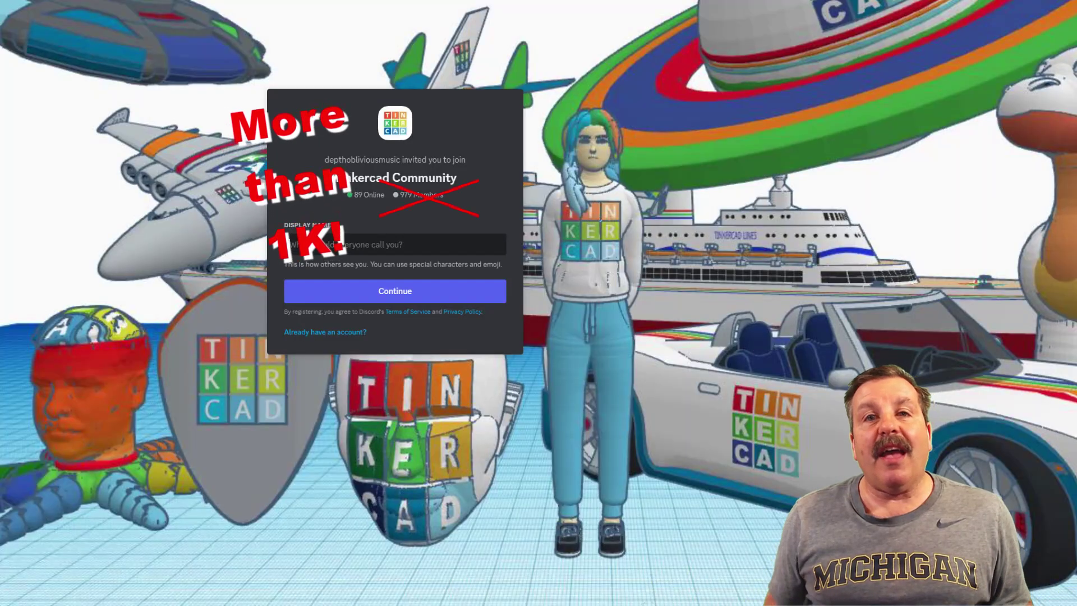